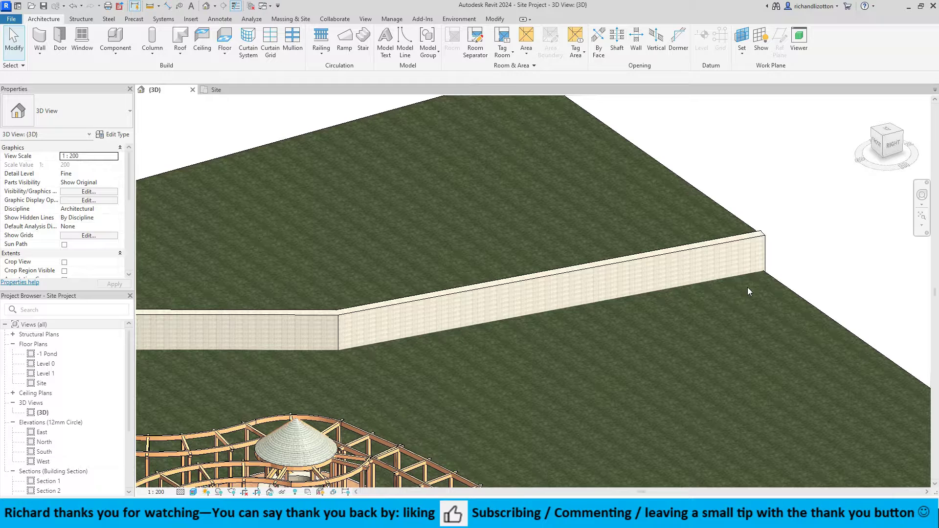
Start a new family from the Metric Site.rft template
left_click(12, 20)
mouse_move(63, 55)
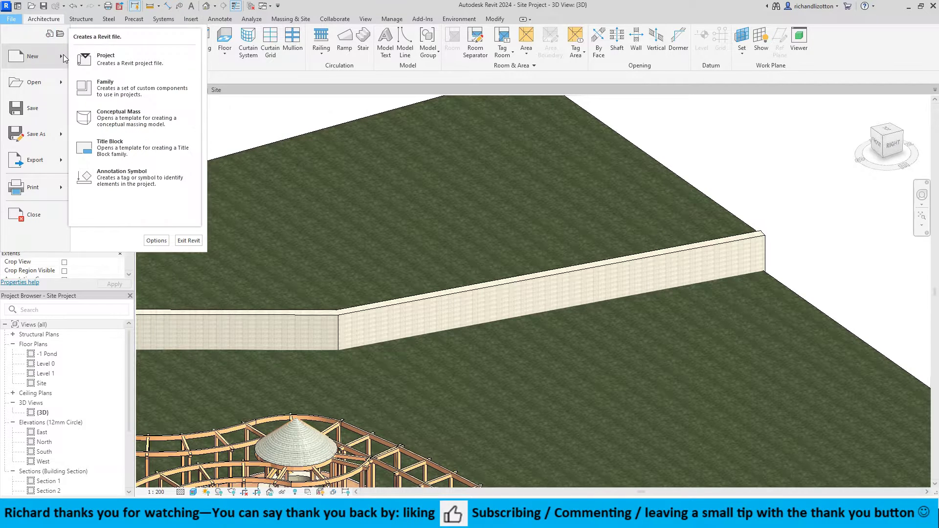
left_click(104, 83)
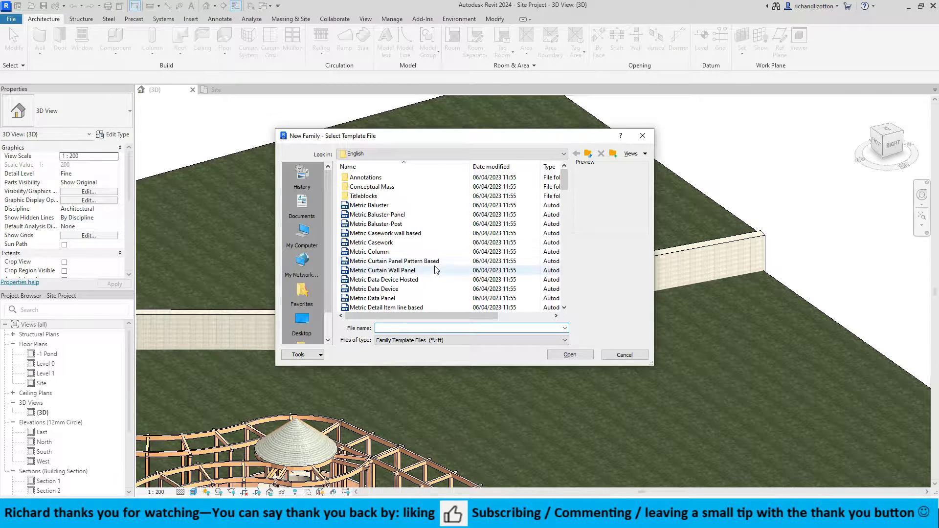
scroll(437, 270, "down", 10)
scroll(437, 269, "down", 6)
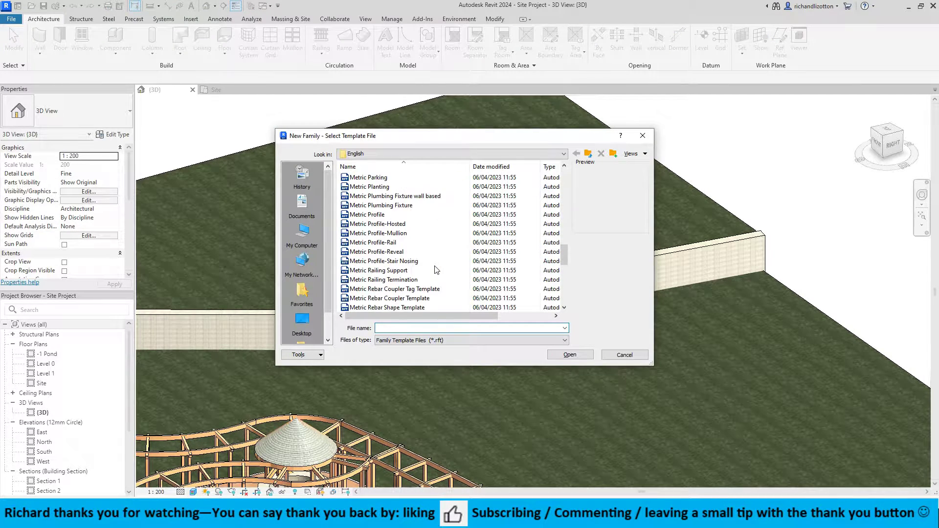
left_click(372, 242)
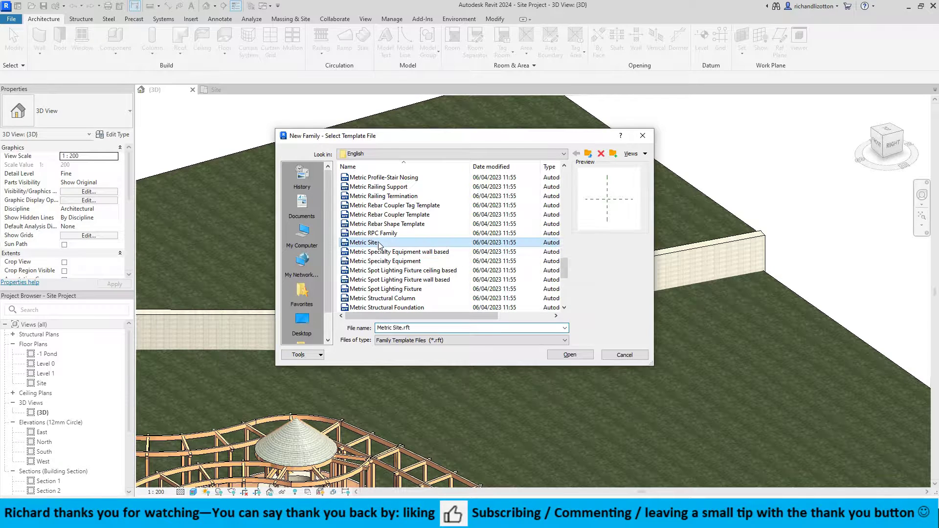
left_click(575, 356)
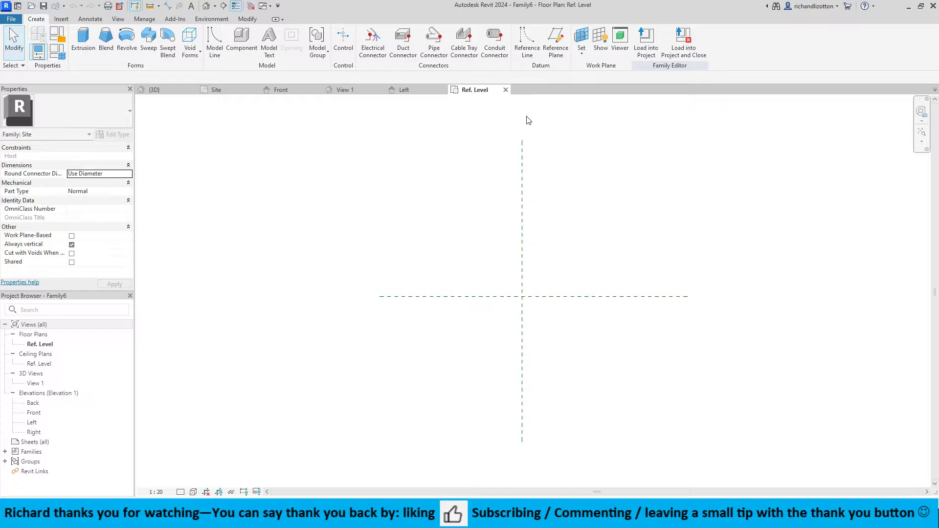
Draw a horizontal reference plane named Depth, 1000 above centre
left_click(555, 38)
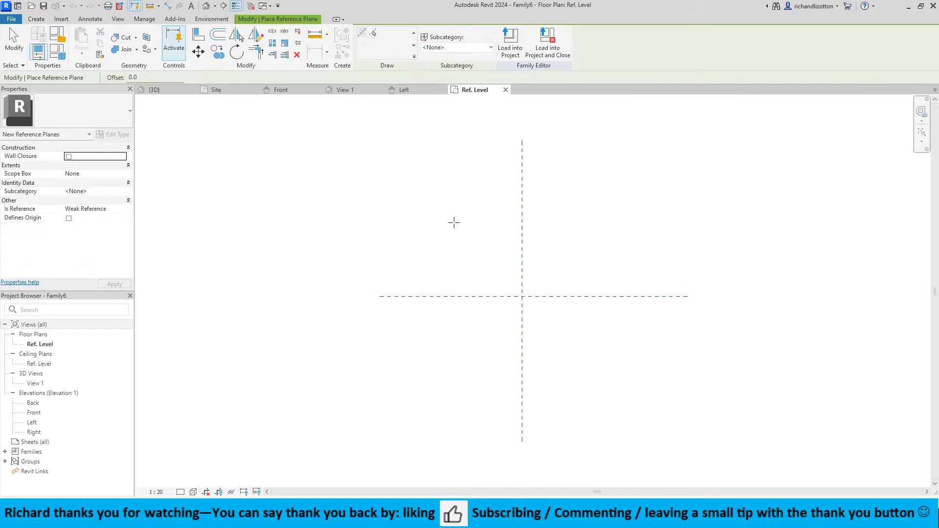
left_click(380, 213)
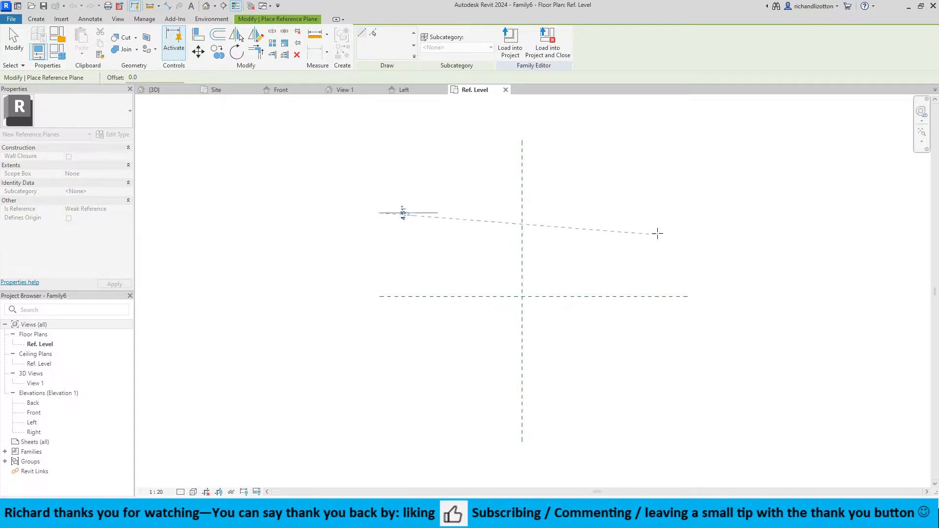
left_click(688, 213)
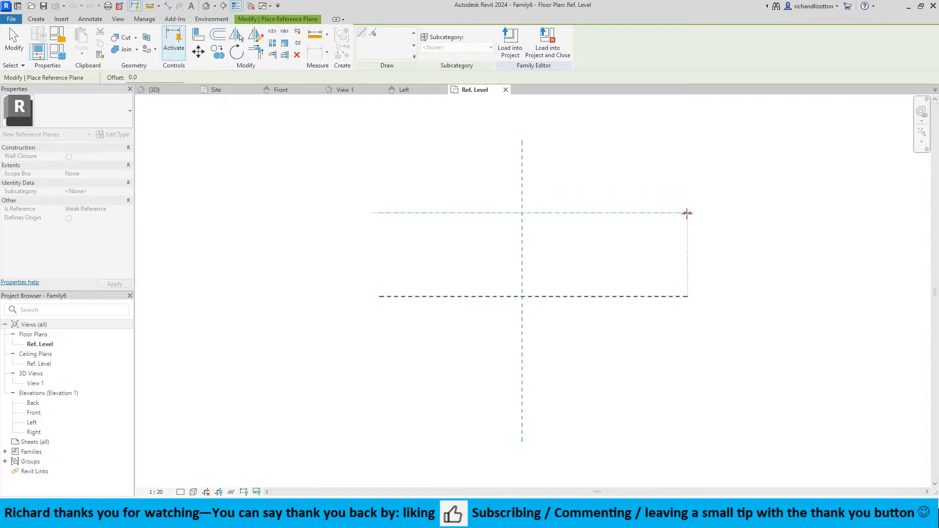
left_click(679, 219)
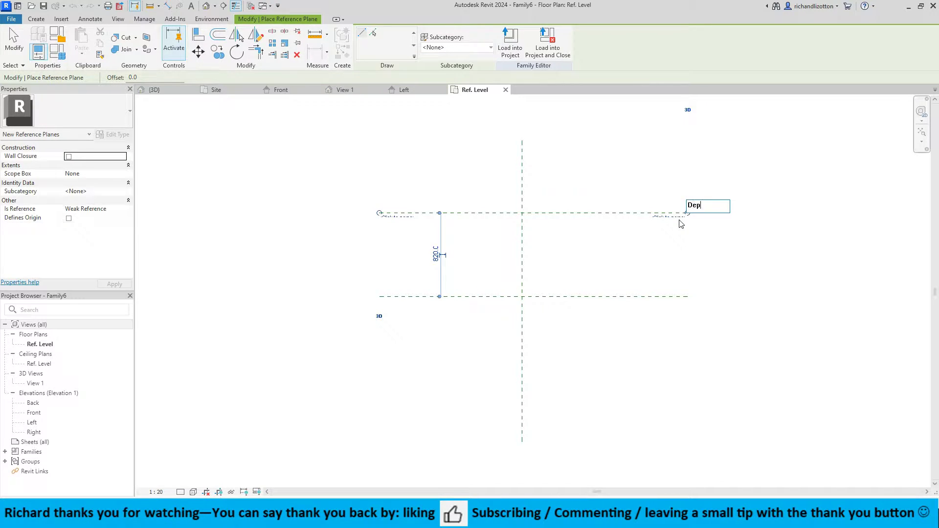
type("Depth")
key("Return")
left_click(436, 255)
type("1")
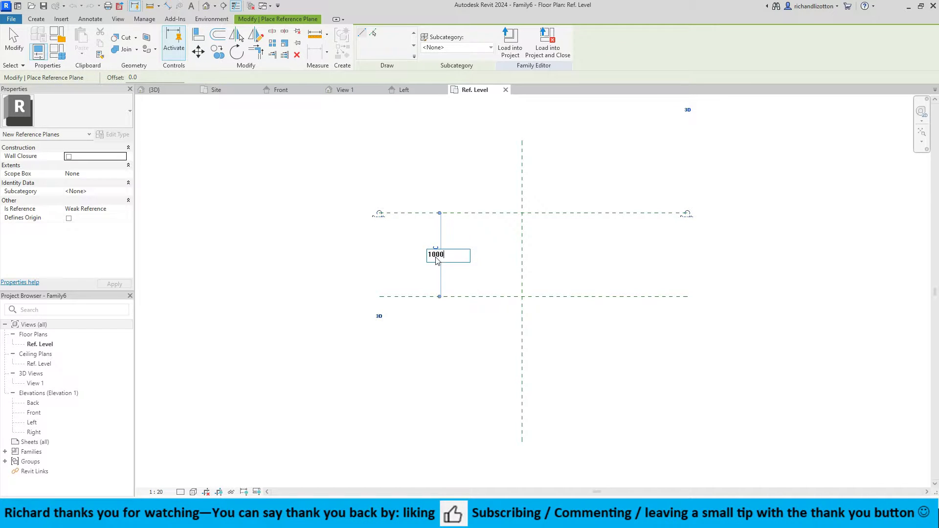
type("000")
key("Return")
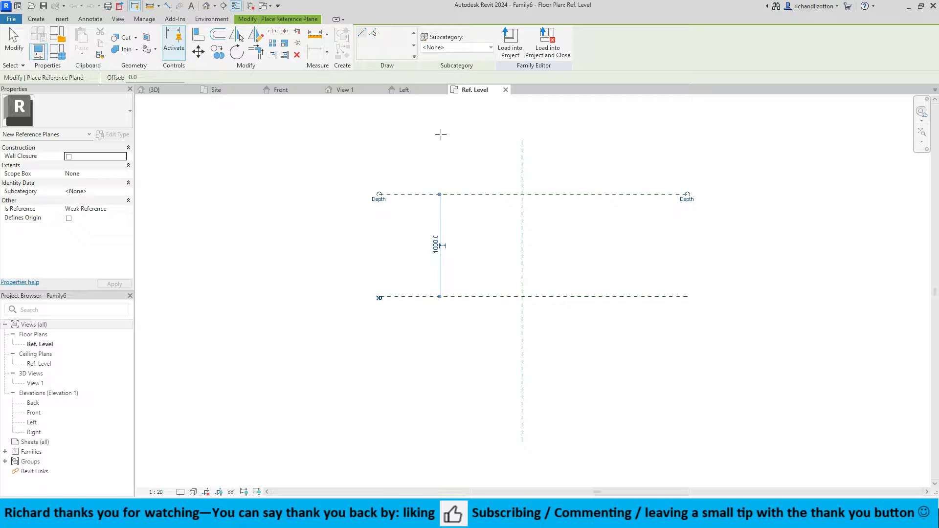
Draw a vertical reference plane named Width, 1000 right of centre
left_click(613, 141)
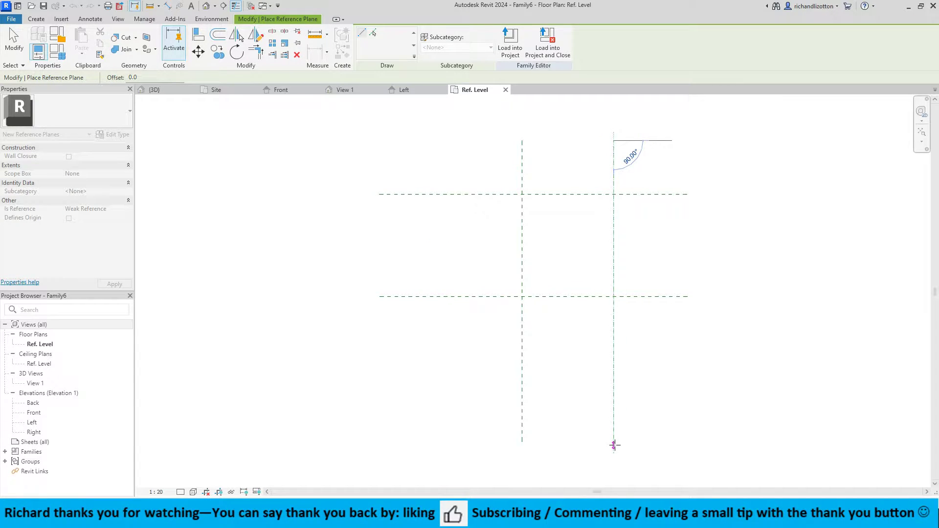
left_click(613, 442)
left_click(565, 198)
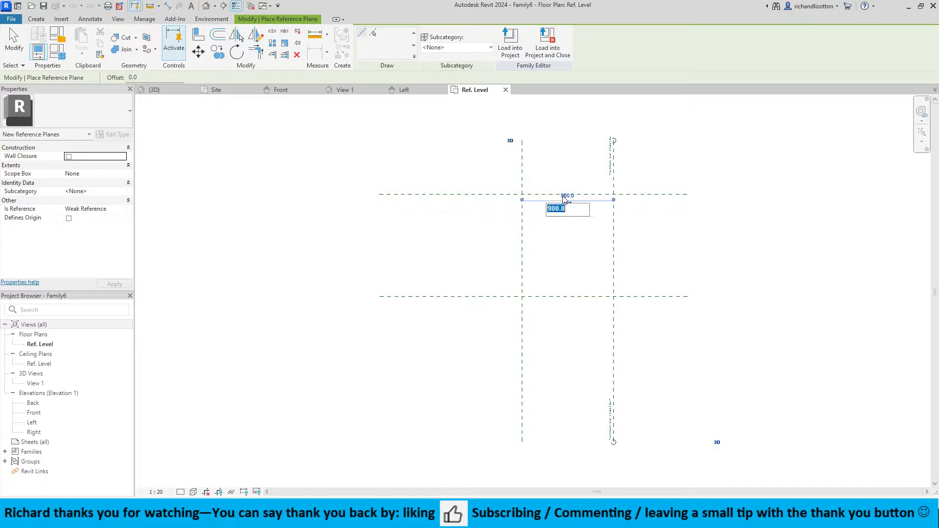
type("1000")
key("Return")
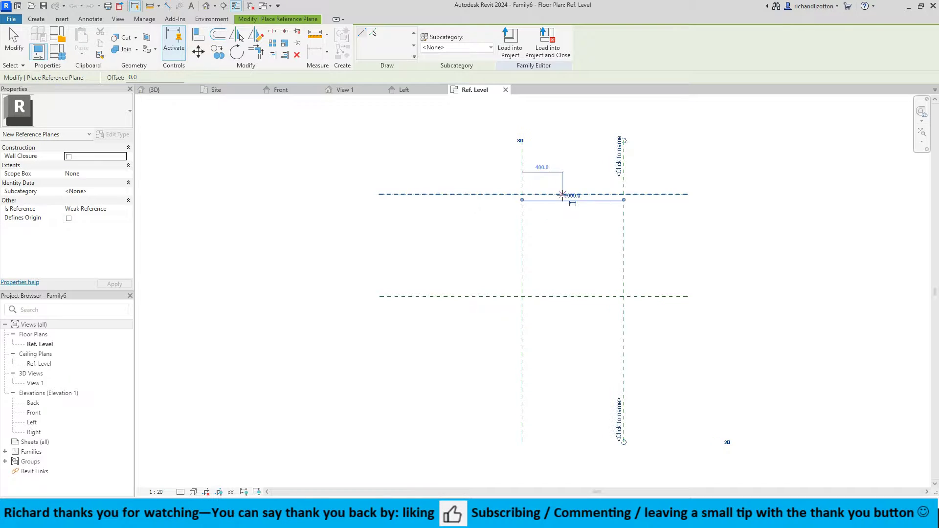
left_click(620, 177)
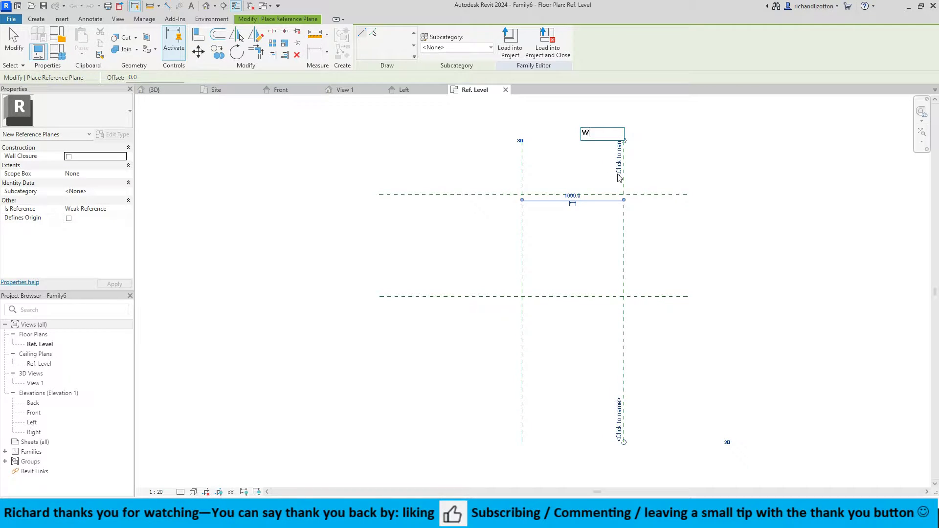
key("Return")
left_click(410, 90)
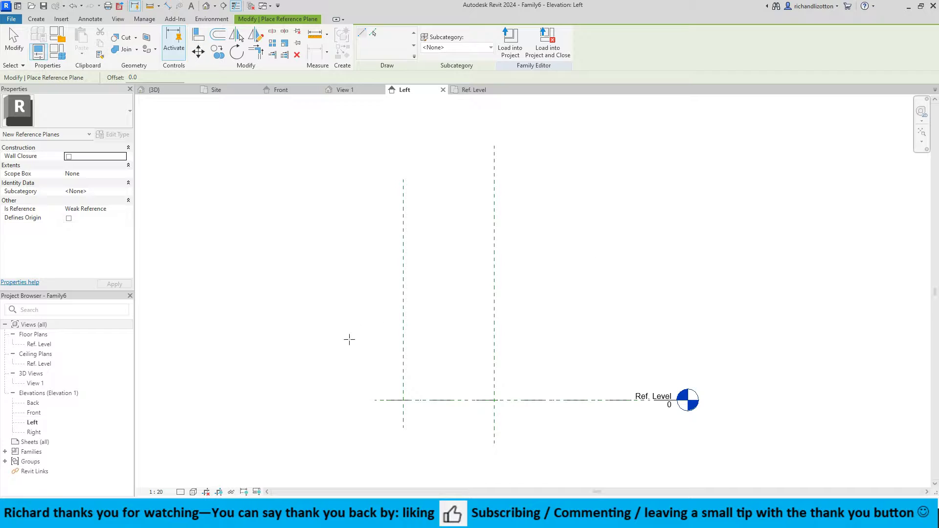
Draw a horizontal reference plane named Height, 1000 above Ref. Level, in the Left elevation
left_click(375, 318)
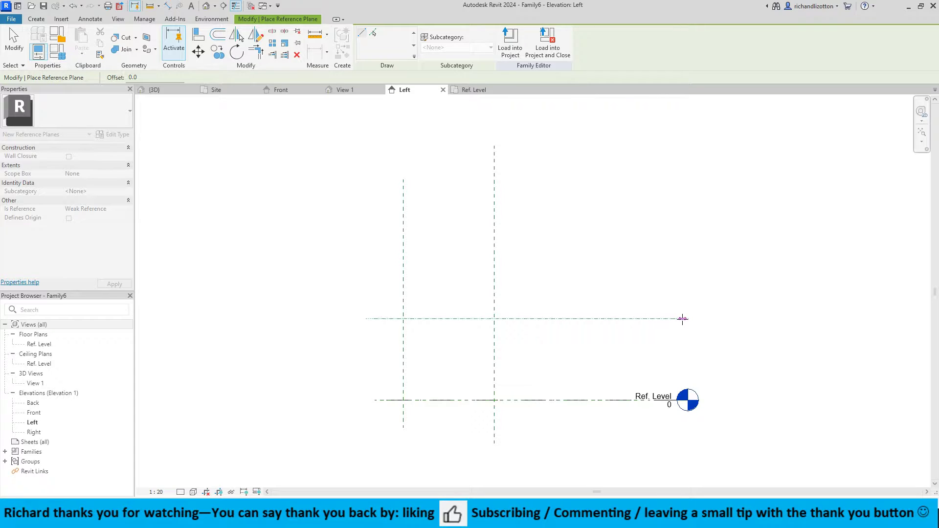
left_click(683, 319)
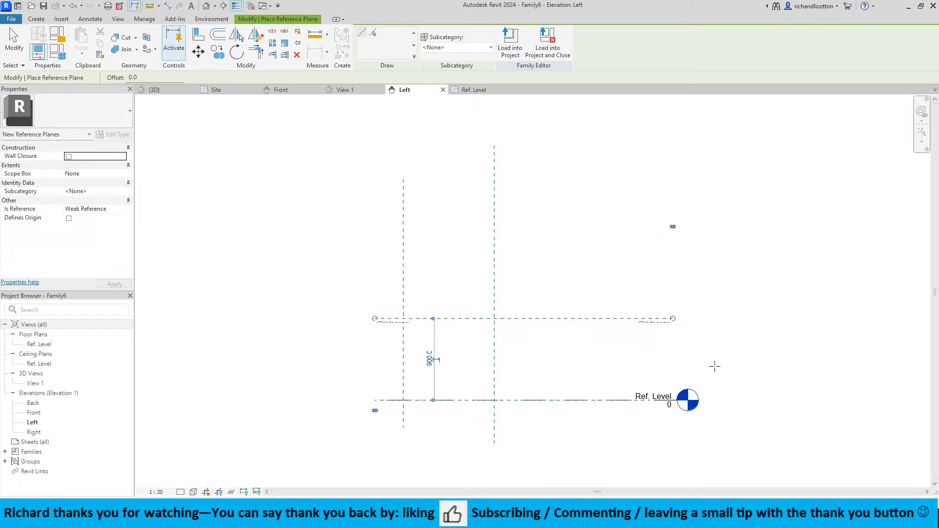
left_click(430, 360)
type("1000")
key("Return")
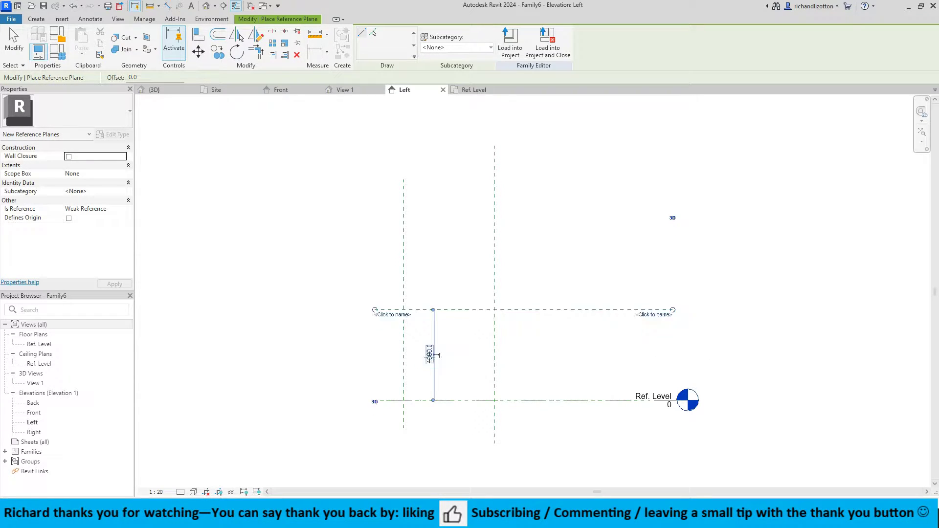
left_click(395, 316)
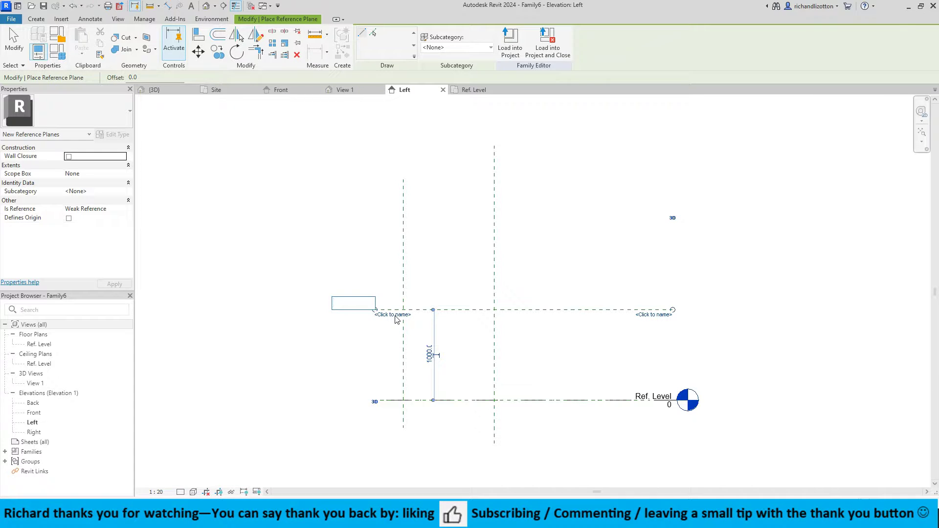
key("Return")
left_click(473, 90)
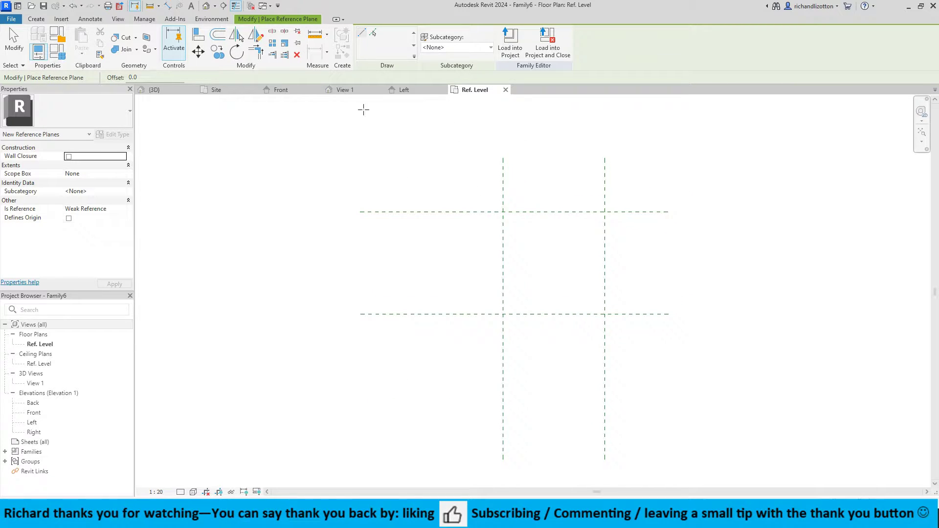
Add aligned 1000 dimensions across the Depth planes and across the Width planes
left_click(91, 19)
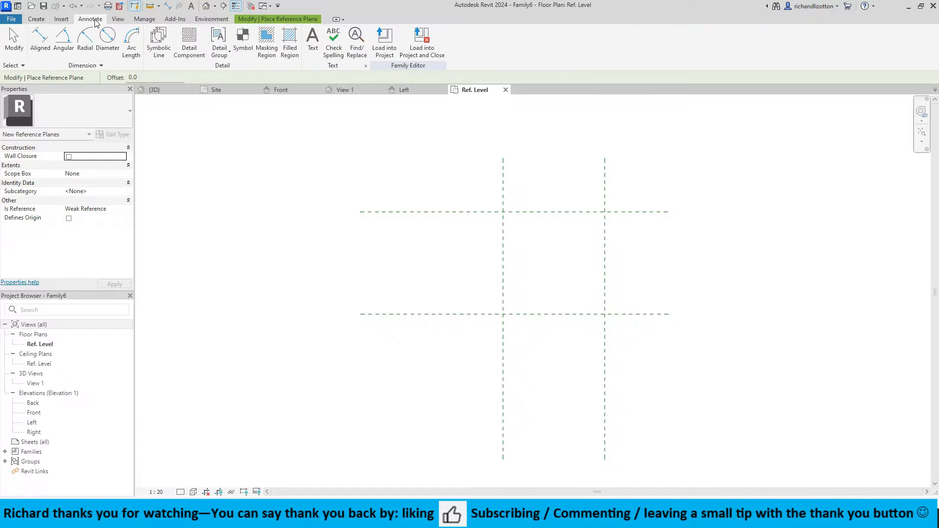
left_click(40, 42)
left_click(380, 314)
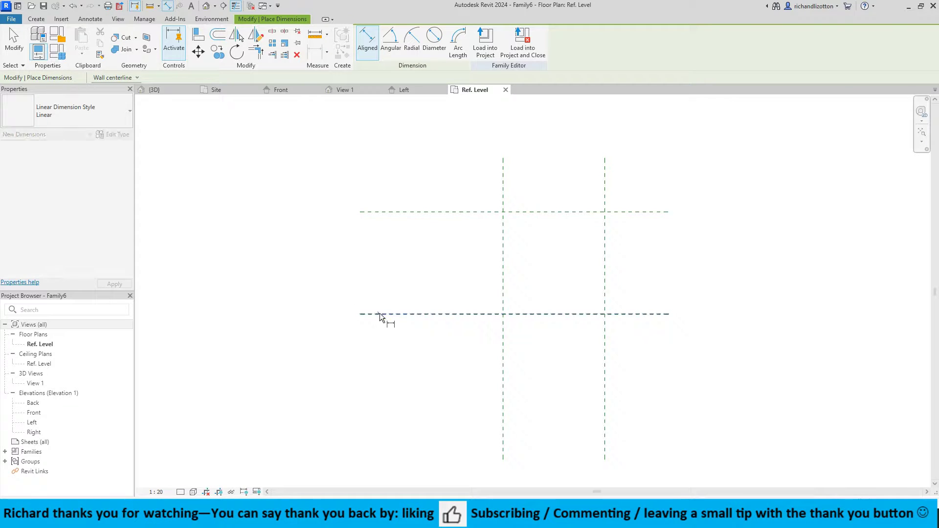
left_click(384, 211)
left_click(381, 260)
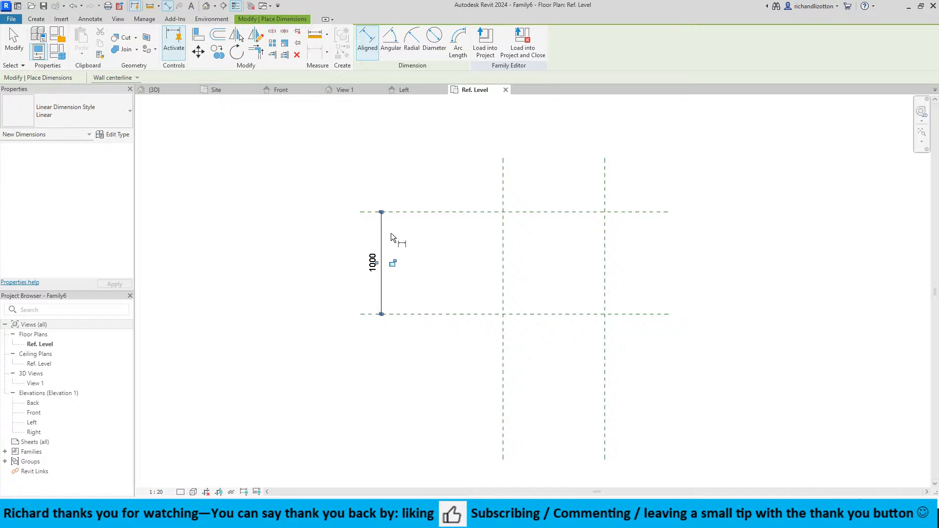
left_click(503, 171)
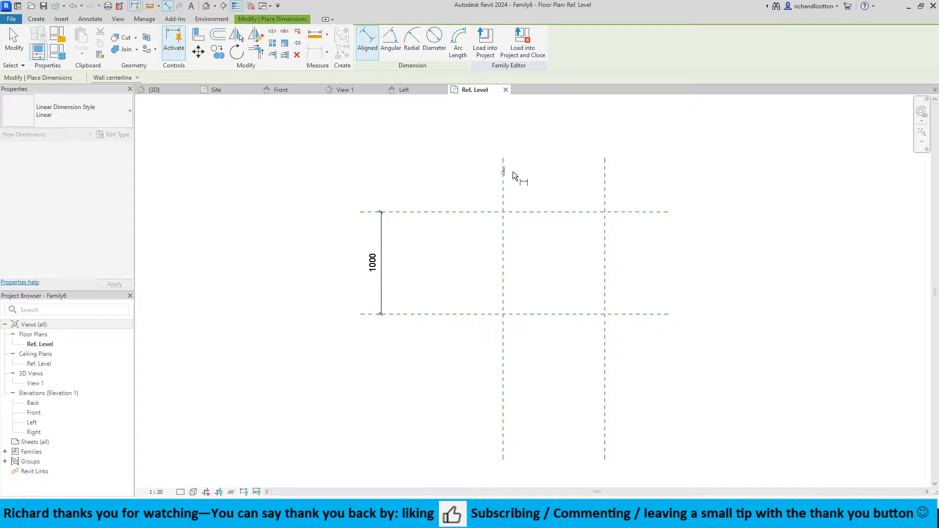
left_click(605, 175)
left_click(597, 175)
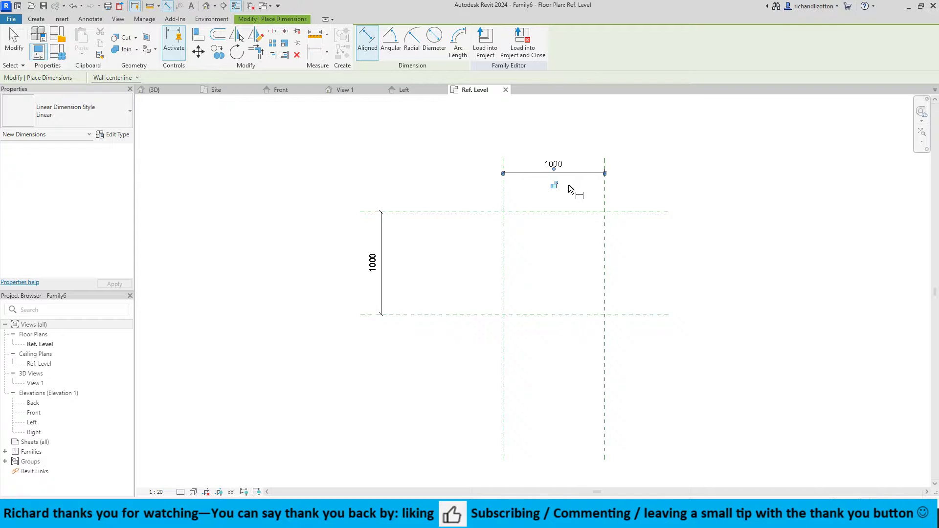
key("r")
key("p")
key("Escape")
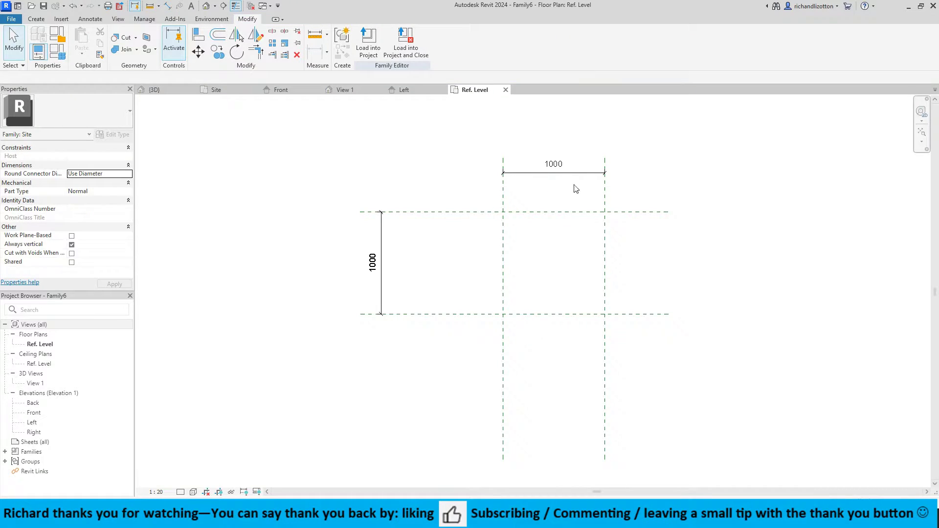
Label the horizontal 1000 dimension with a new Width parameter
left_click(582, 175)
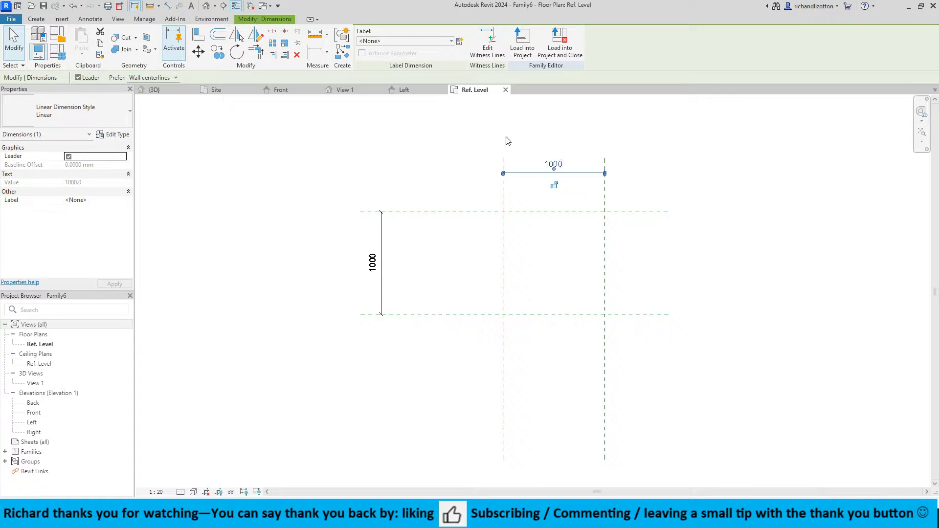
left_click(460, 42)
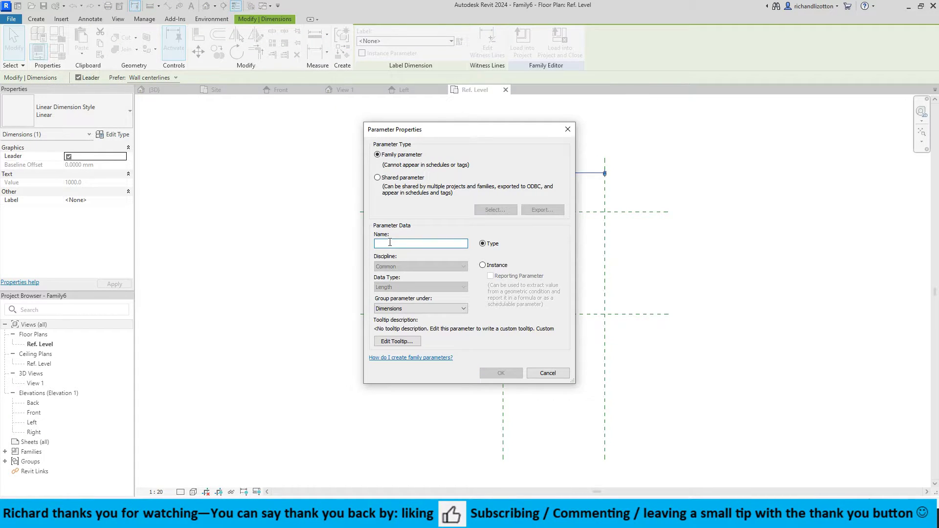
type("Width")
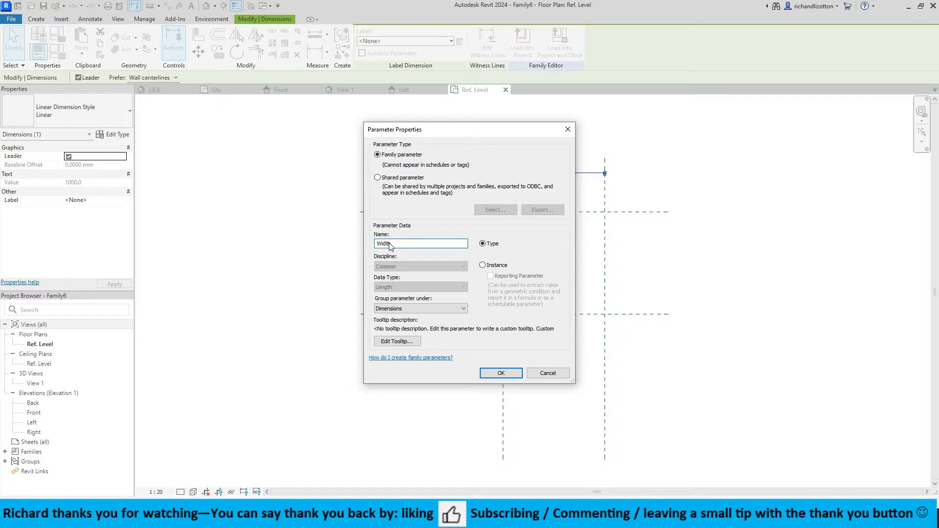
key("Return")
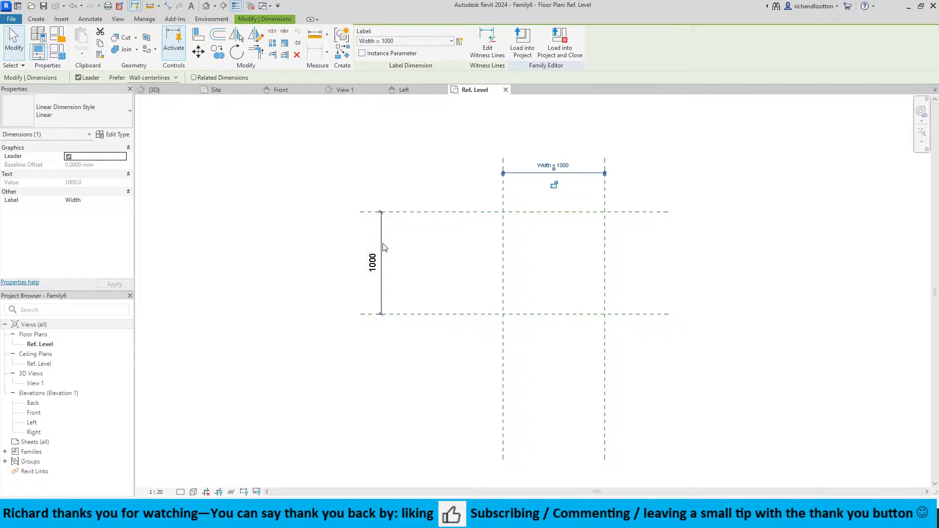
Label the vertical 1000 dimension with a new Depth parameter
left_click(383, 247)
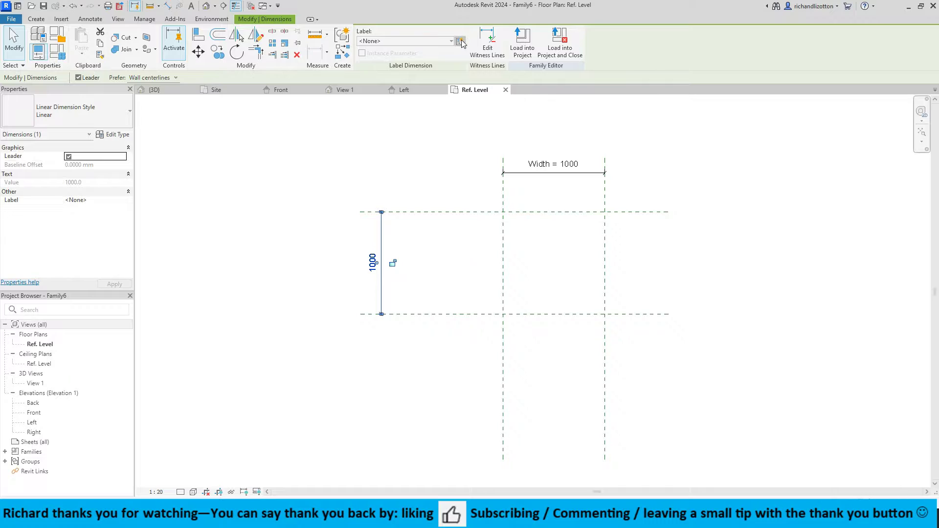
left_click(461, 42)
type("Depth")
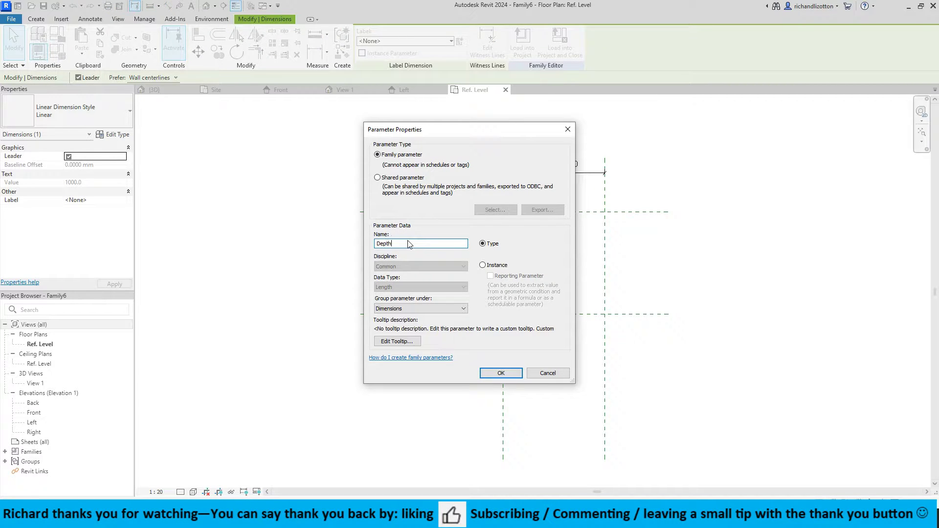
key("Return")
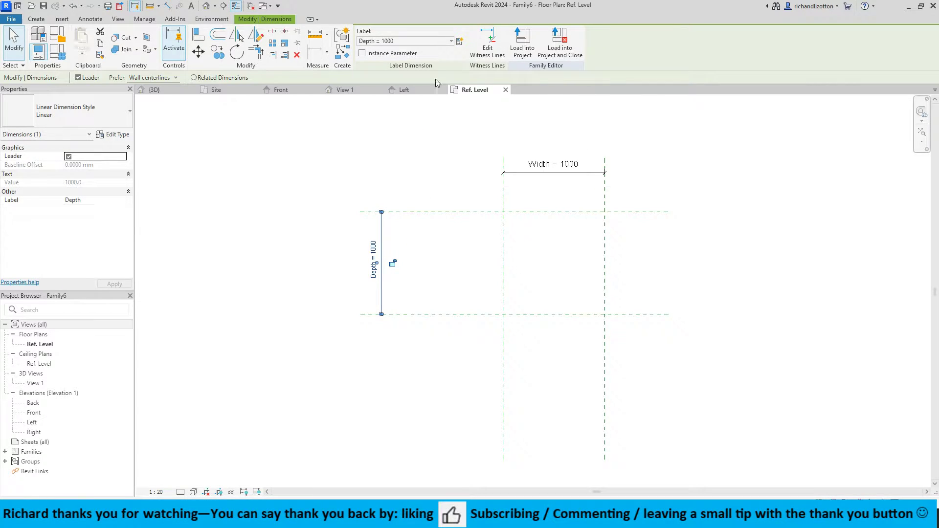
left_click(419, 92)
Add an aligned dimension from Ref. Level to the upper reference plane in the Left elevation
left_click(92, 19)
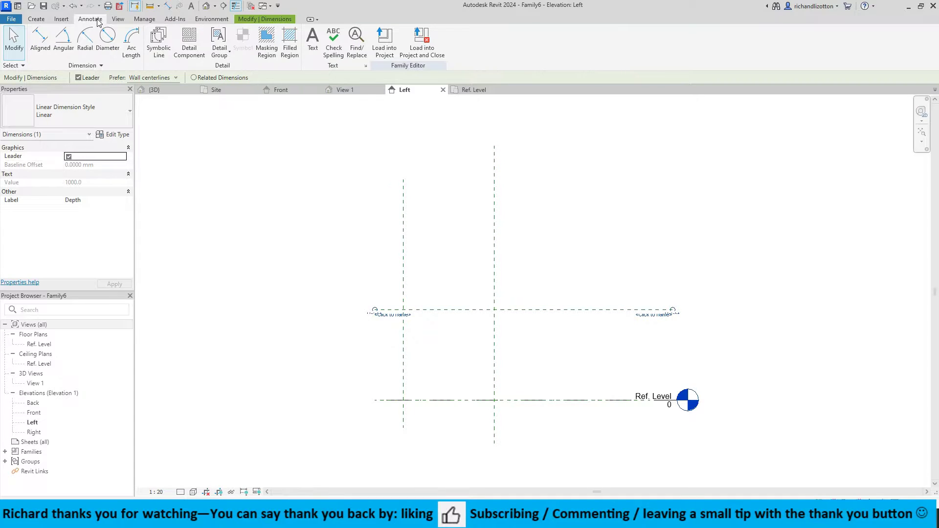
left_click(40, 40)
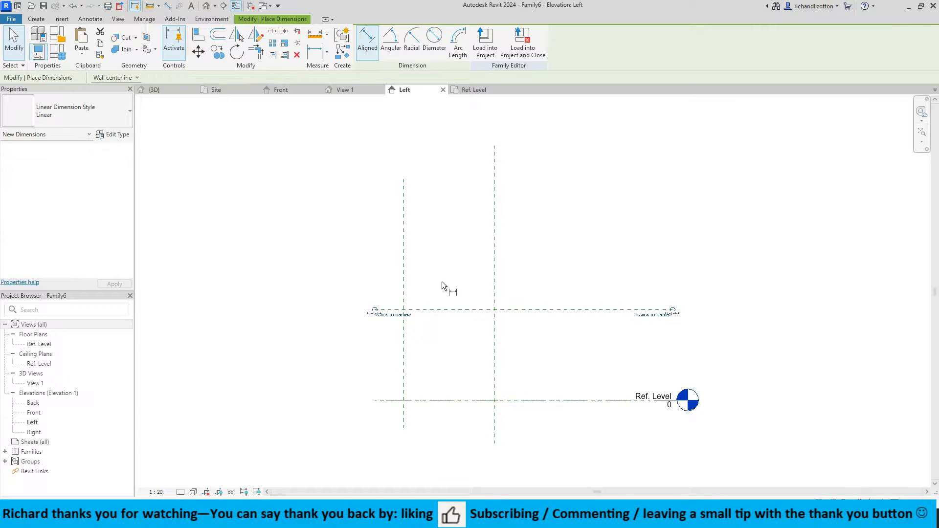
left_click(586, 400)
left_click(589, 310)
left_click(603, 339)
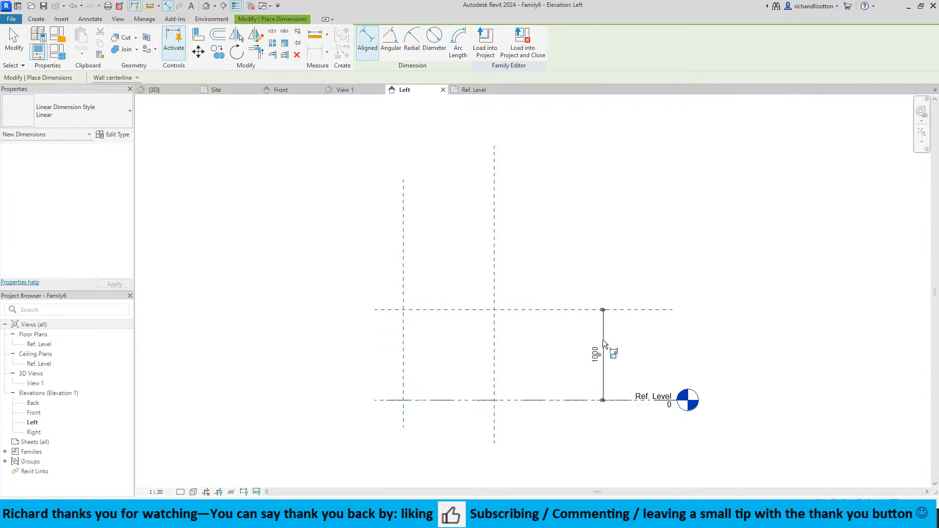
key("Escape")
key("Escape")
Label that 1000 dimension with a new Height parameter
left_click(590, 309)
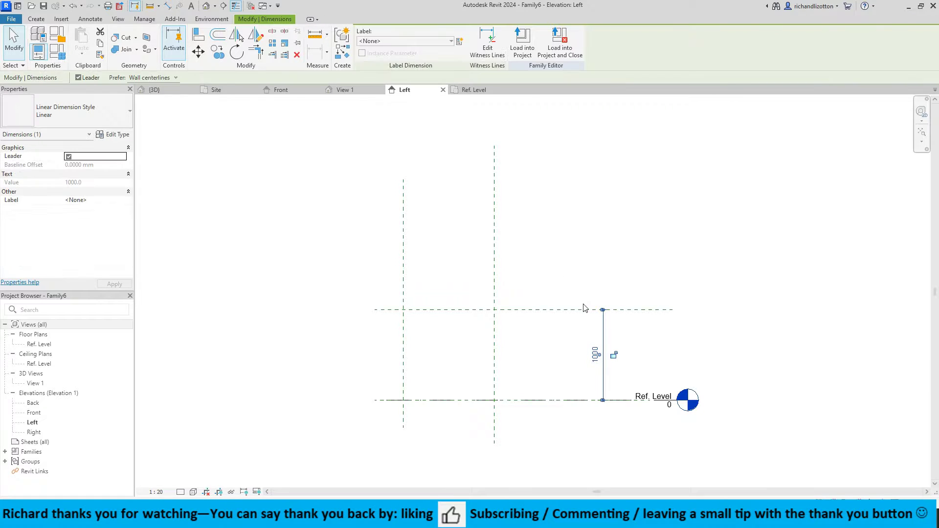
left_click(459, 41)
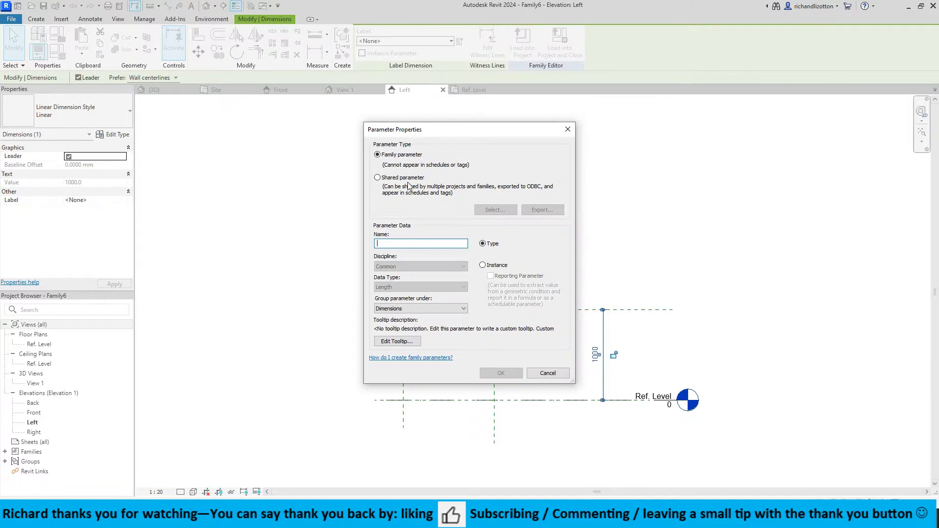
type("Hei")
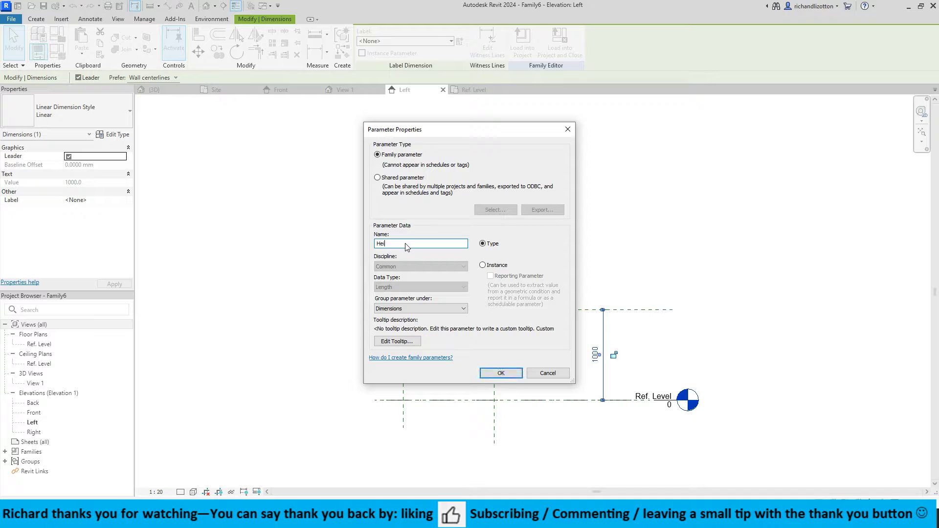
type("ght")
key("Return")
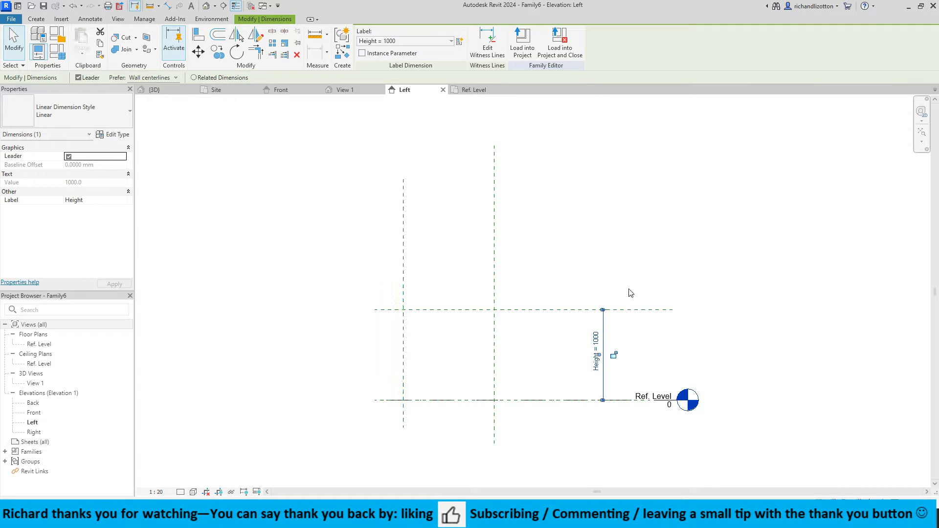
scroll(628, 292, "up", 1)
middle_click_drag(606, 288, 568, 245)
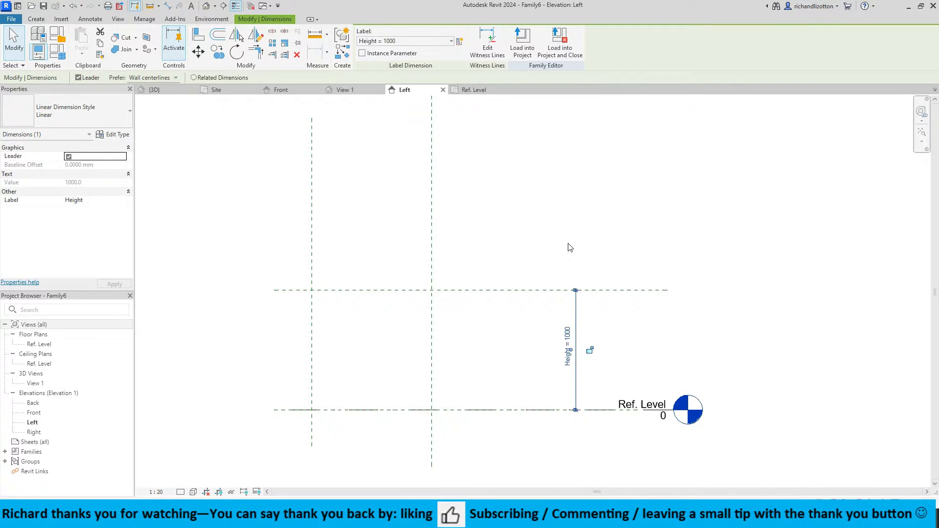
left_click(491, 90)
middle_click_drag(541, 215, 503, 260)
Sketch a rectangular extrusion profile between the plane intersections, locking all four edges
scroll(500, 256, "up", 1)
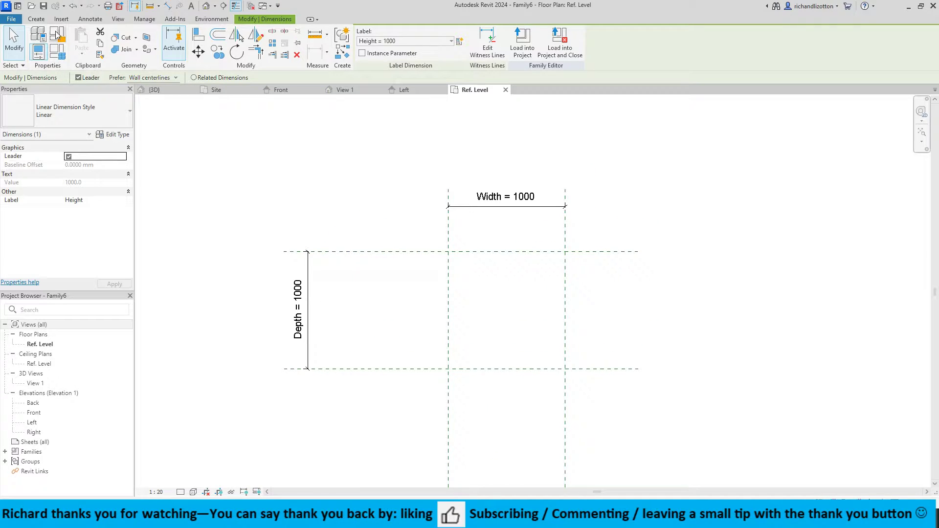
left_click(42, 20)
left_click(83, 49)
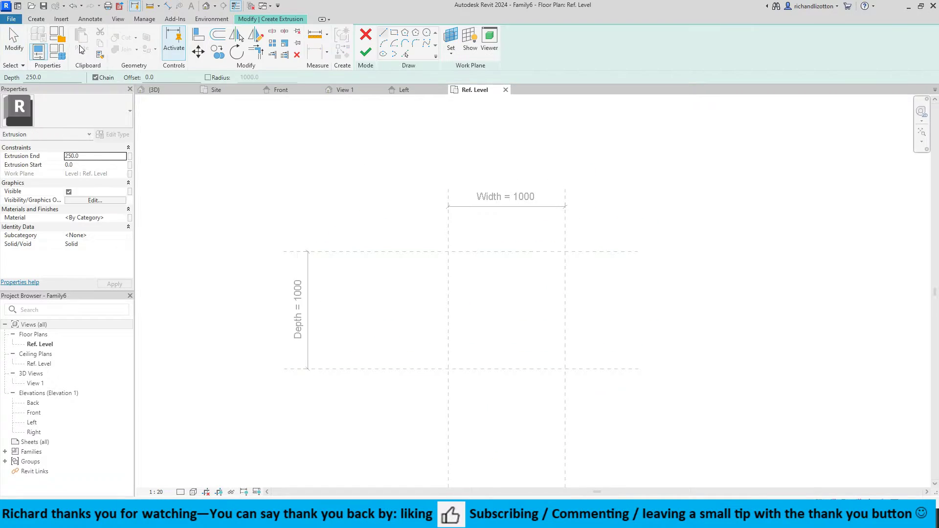
left_click(395, 33)
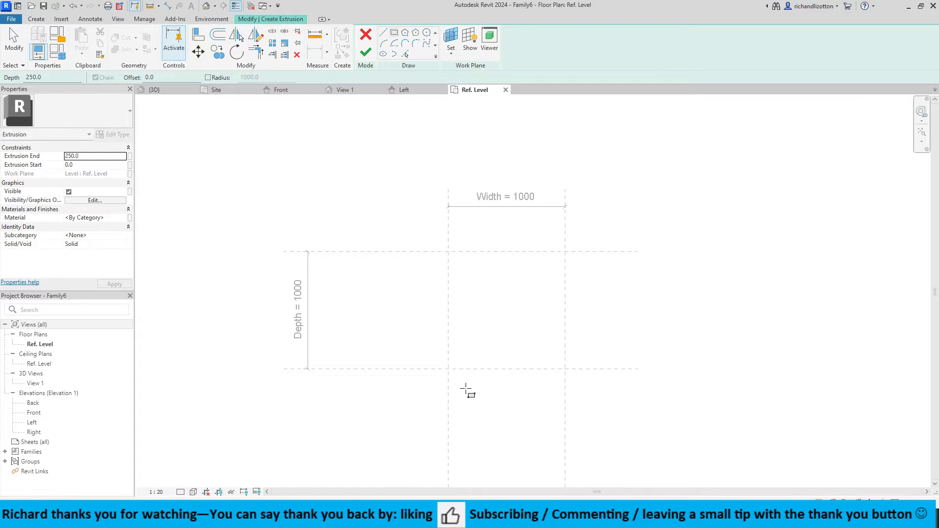
left_click(448, 368)
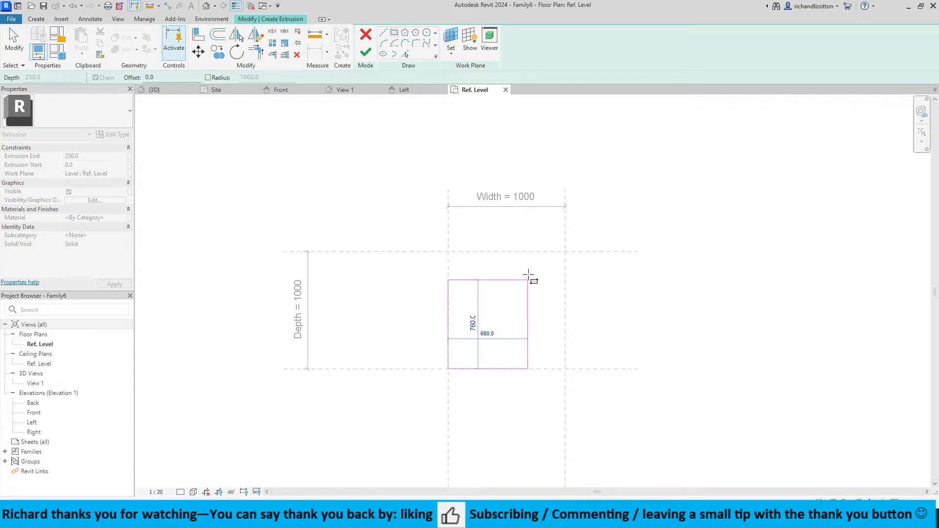
left_click(565, 251)
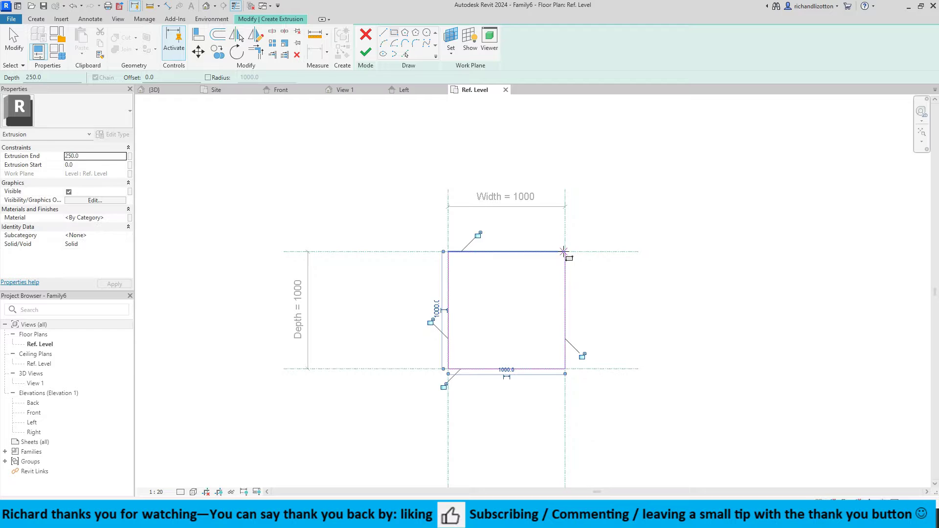
left_click(431, 322)
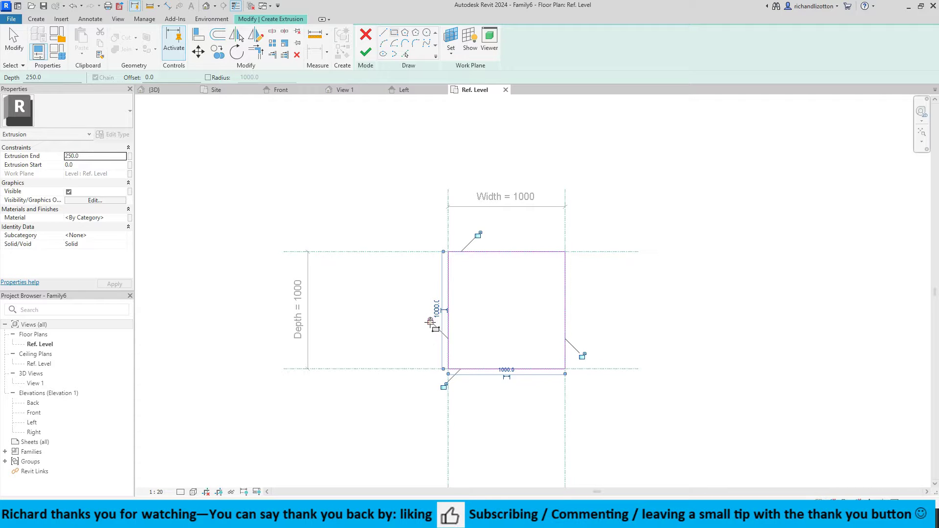
left_click(478, 235)
left_click(582, 356)
left_click(443, 385)
Set the extrusion's Extrusion End to 1000
left_click(86, 156)
type("10")
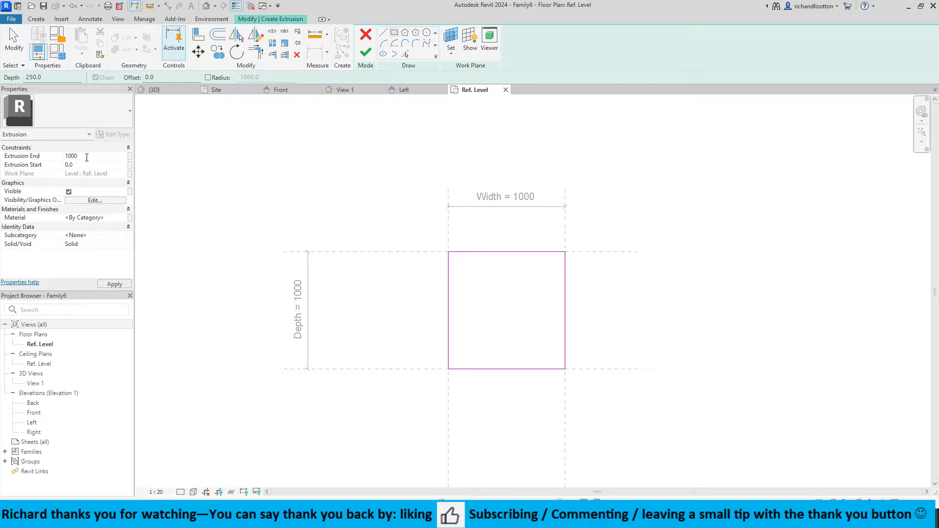
type("00")
left_click(122, 220)
Create a new material for the extrusion and rename it 'Gabion Basket'
left_click(123, 218)
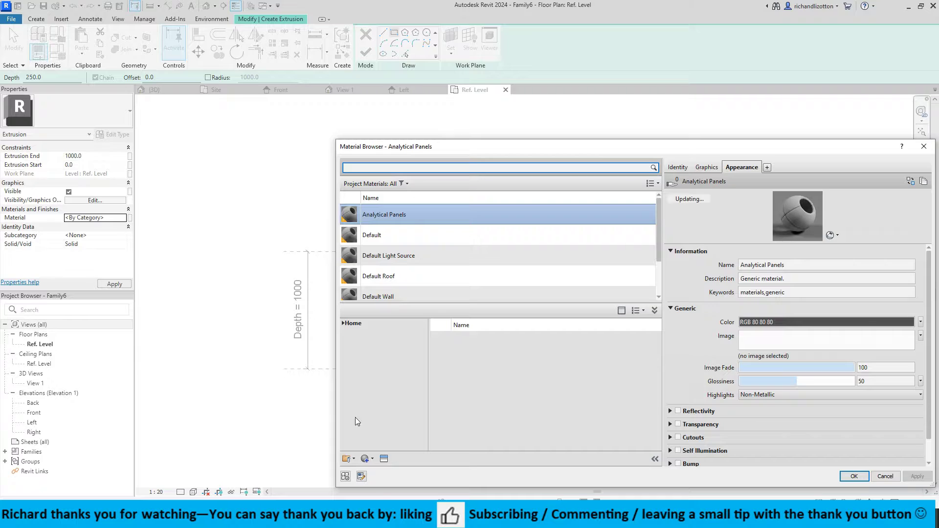
left_click(368, 459)
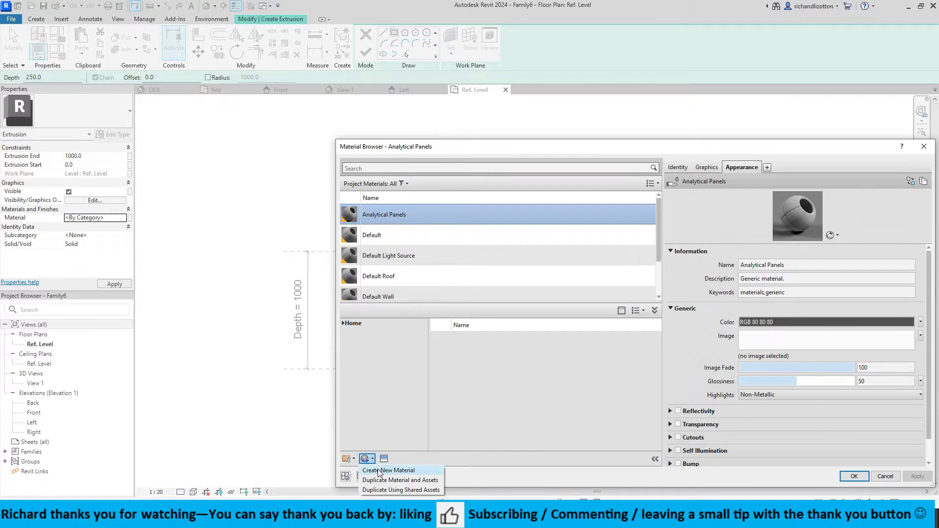
left_click(380, 467)
right_click(421, 250)
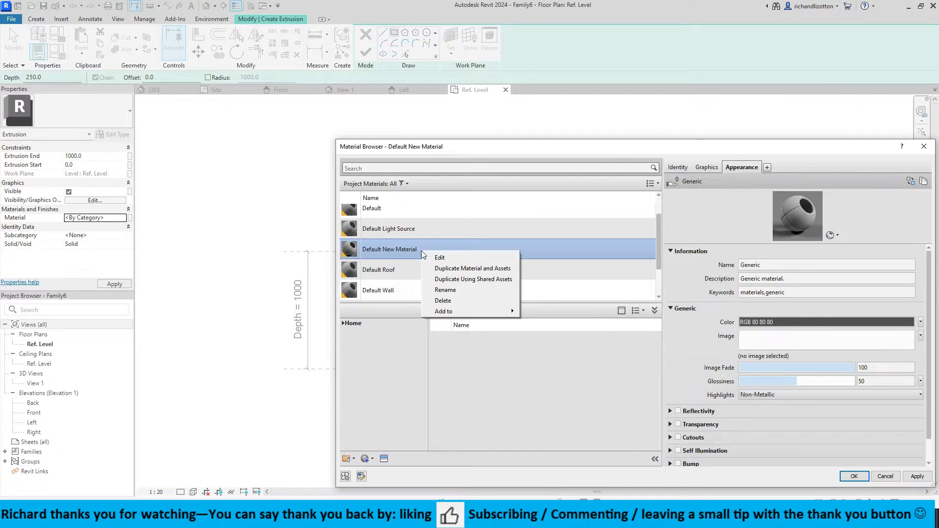
left_click(446, 291)
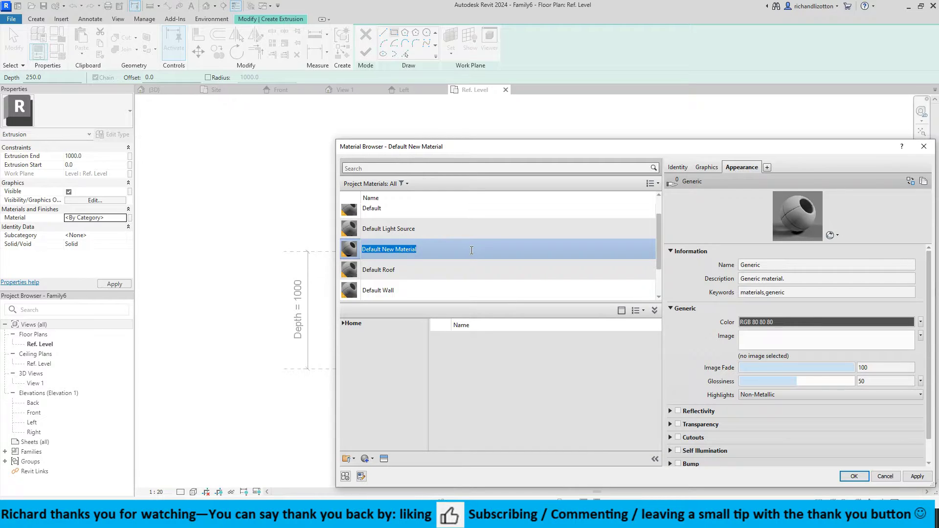
type("Gabion Basket")
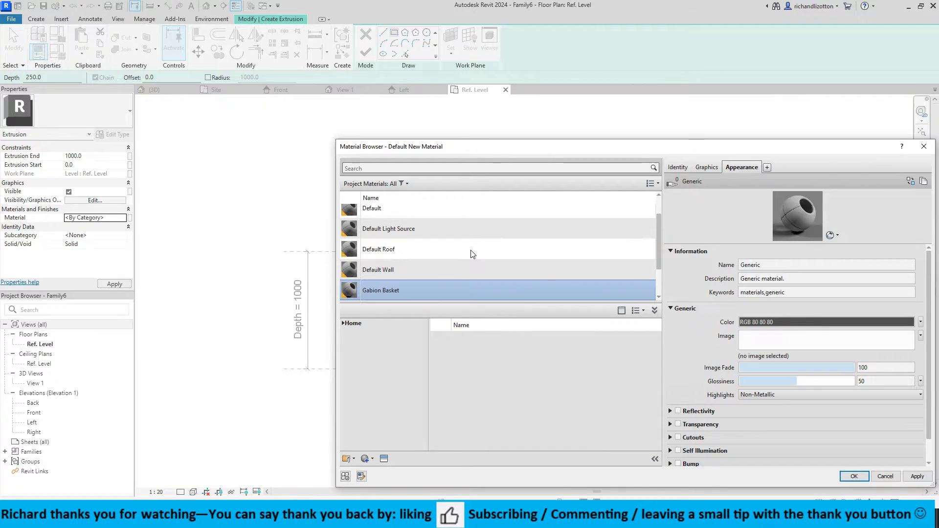
left_click(706, 168)
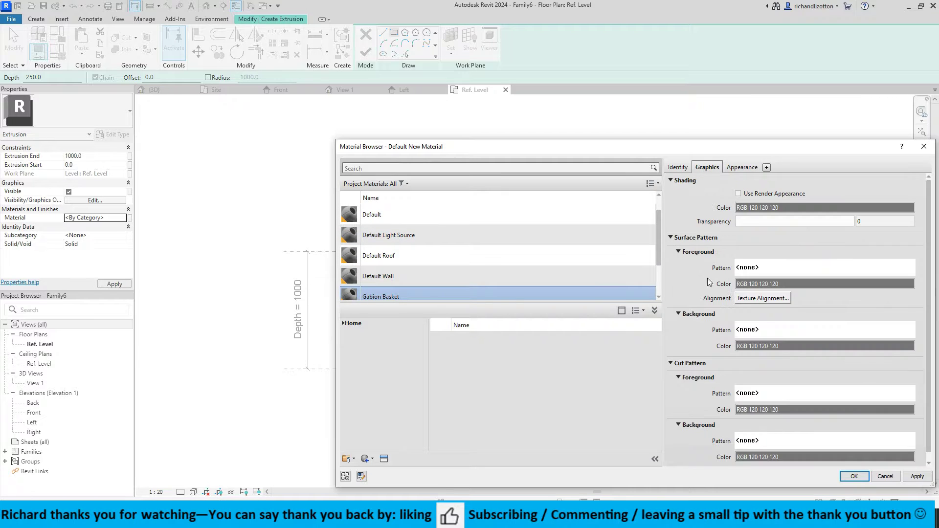
Give the material a black Crosshatch 75 surface pattern
scroll(692, 309, "down", 1)
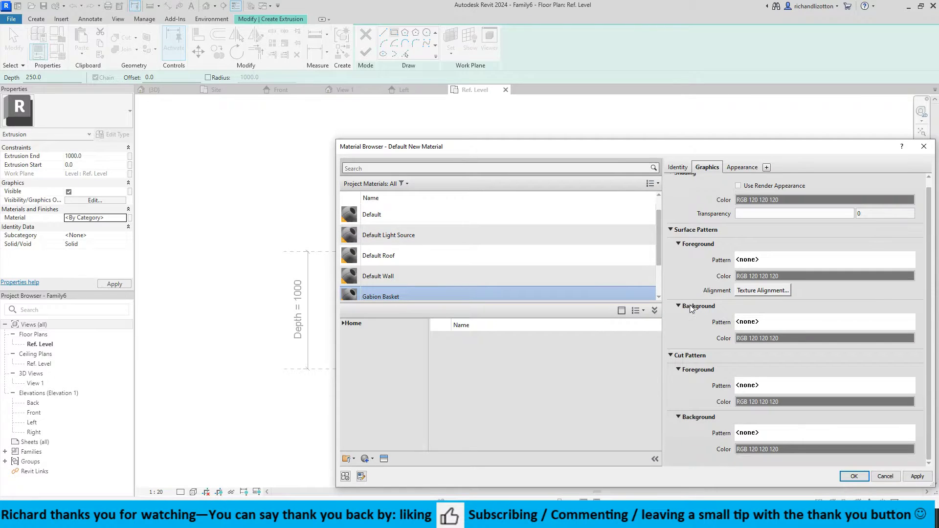
left_click(797, 259)
left_click(651, 312)
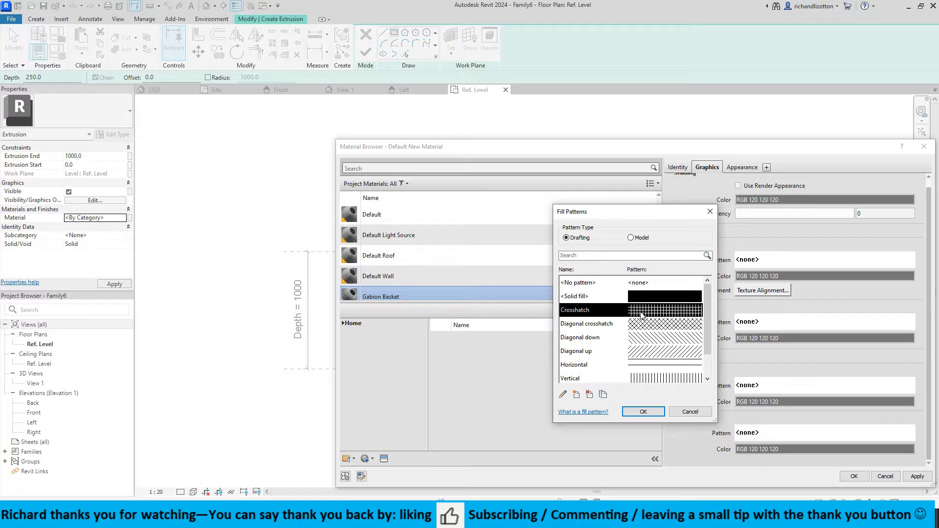
left_click(563, 394)
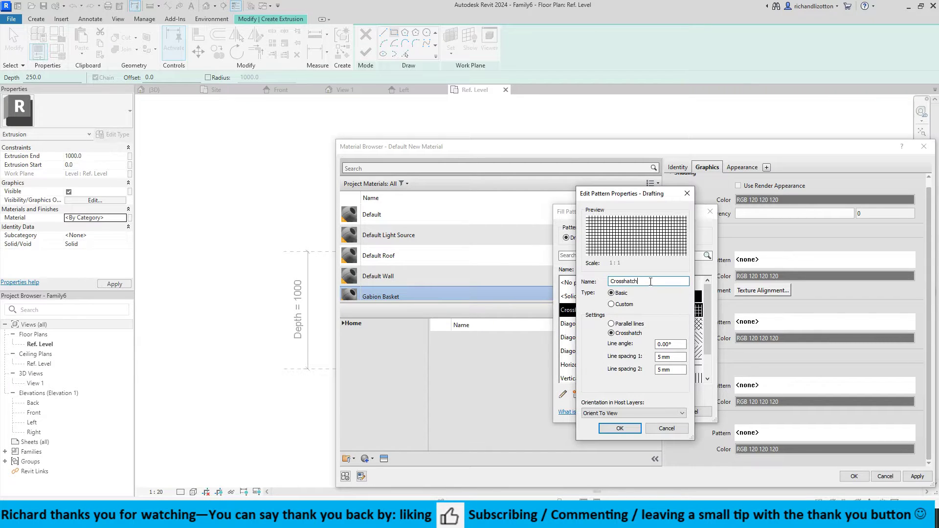
left_click(657, 358)
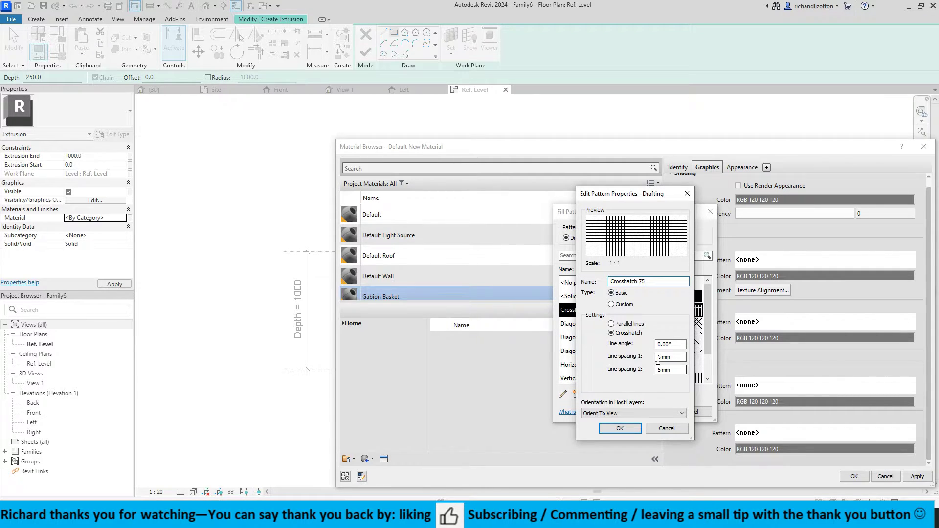
type("7")
left_click(658, 370)
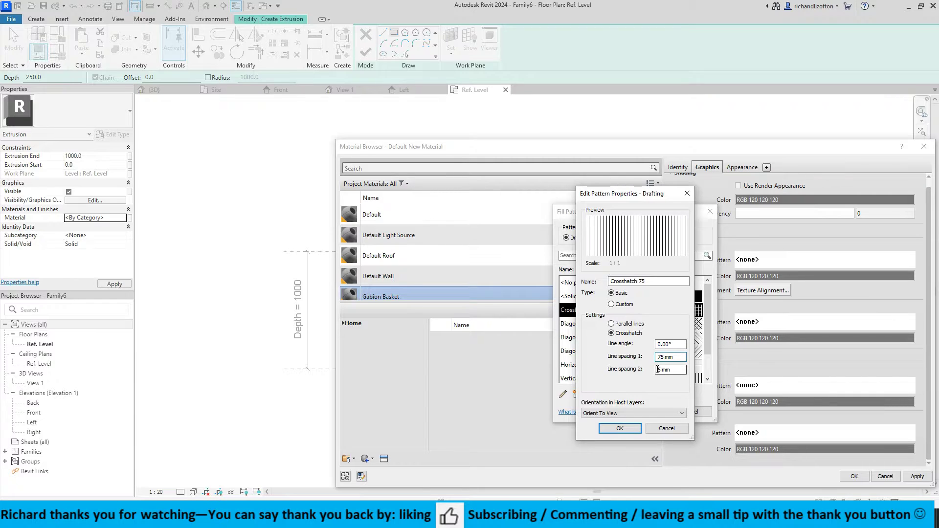
type("7")
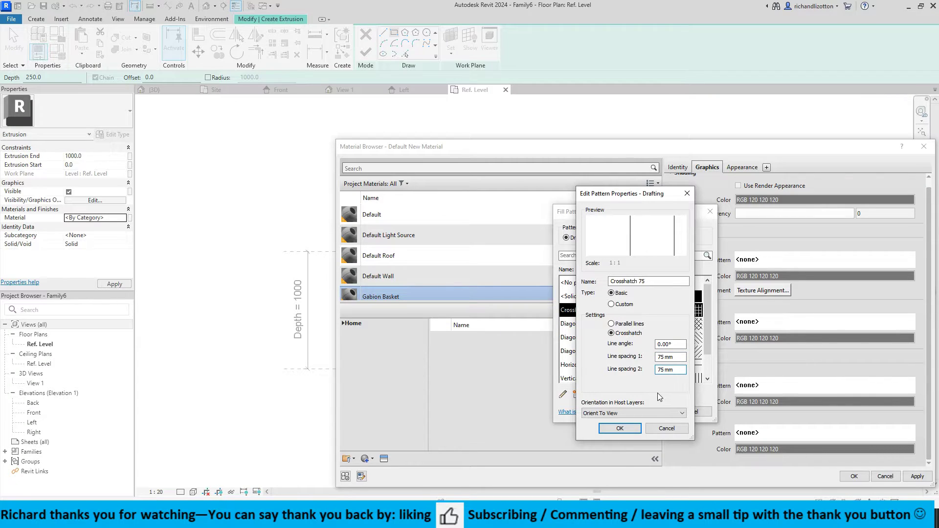
left_click(620, 428)
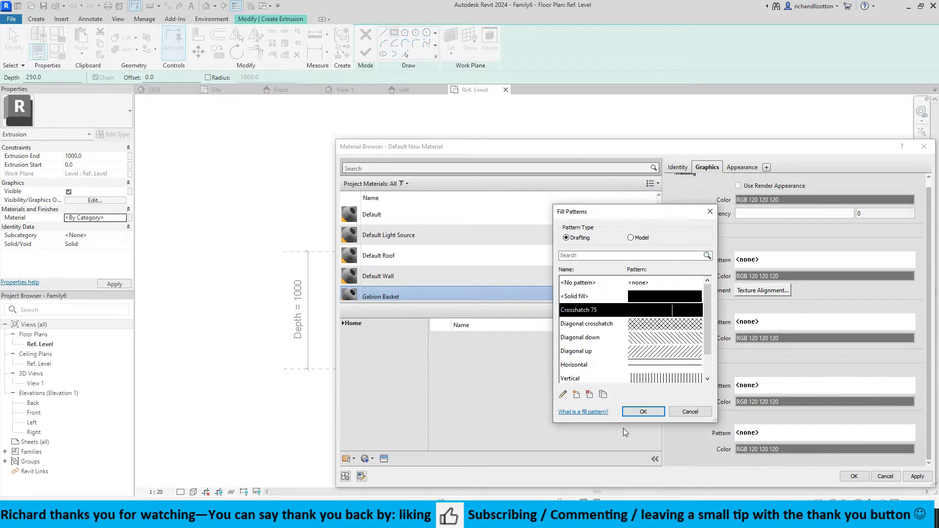
left_click(644, 410)
left_click(767, 276)
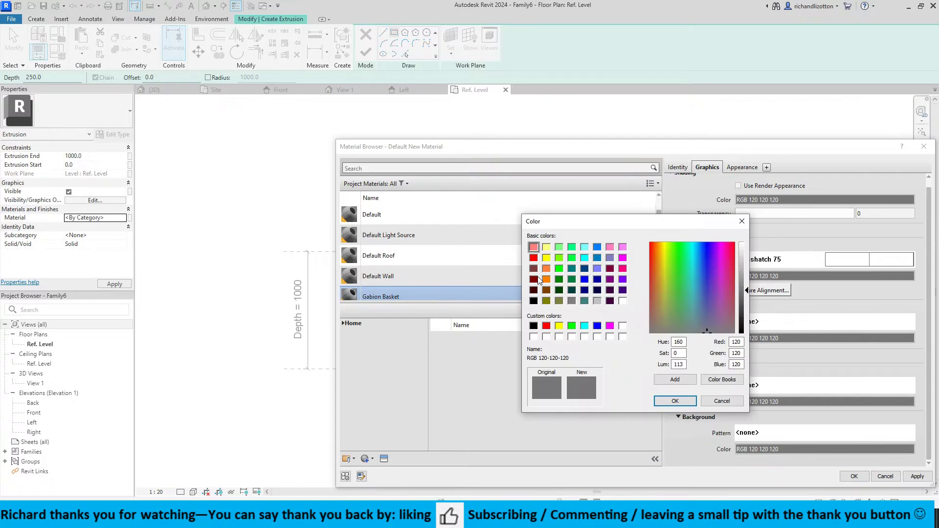
left_click(534, 301)
left_click(675, 401)
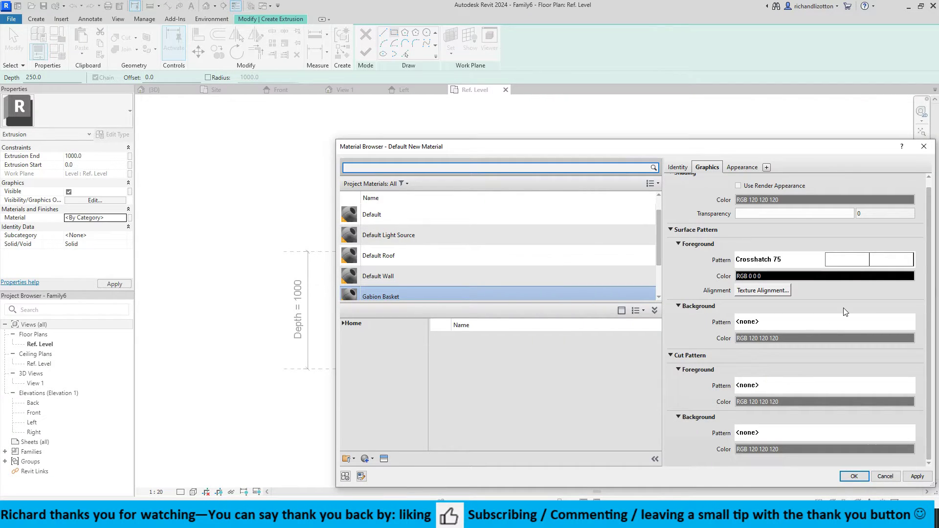
Create a 'Diagonal down 25' pattern with 25 mm spacing and use it as the black cut pattern
left_click(778, 386)
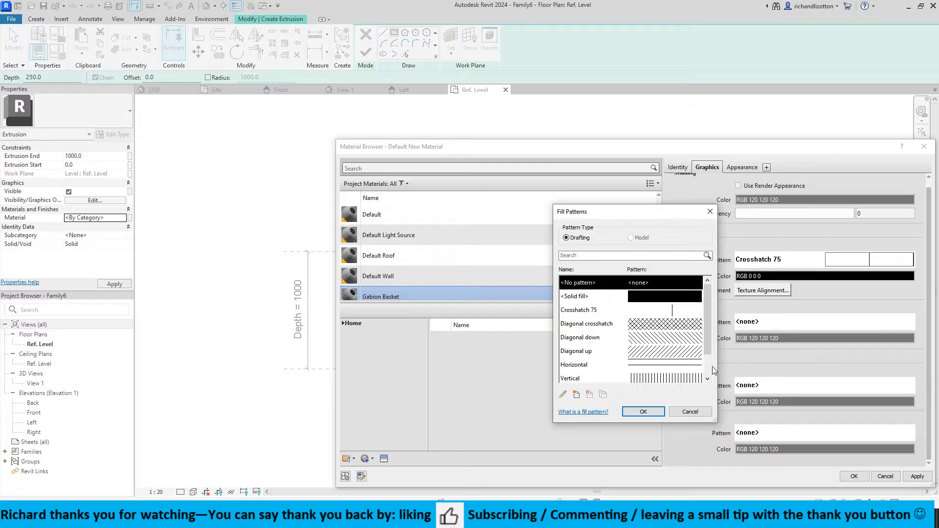
left_click(672, 341)
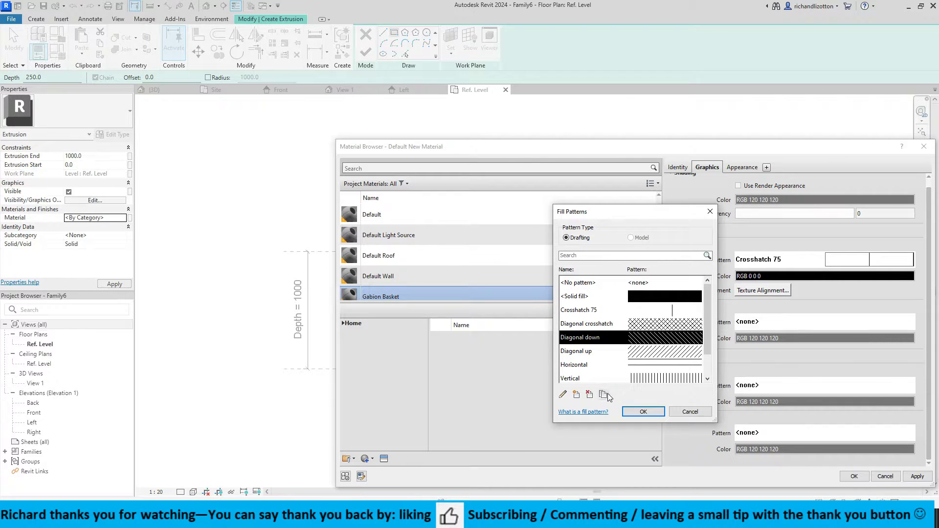
left_click(562, 395)
left_click(655, 281)
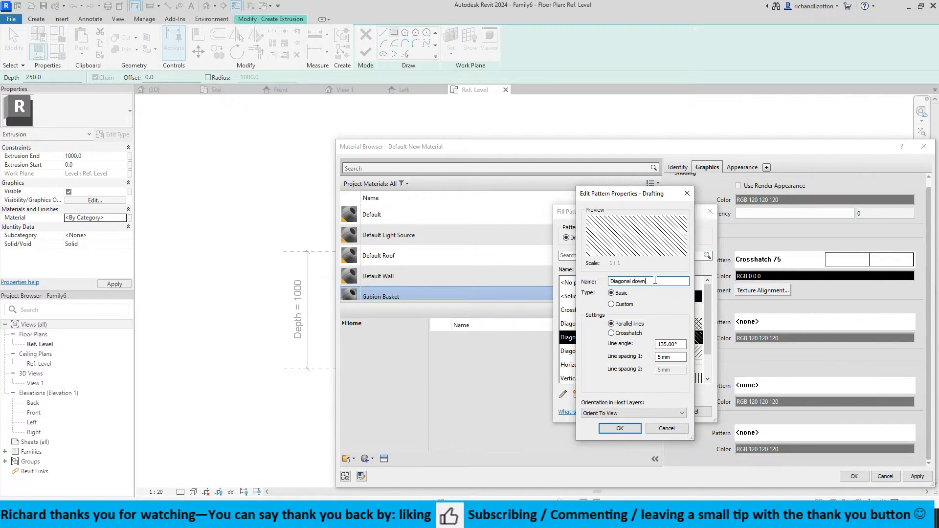
type("25")
key("Tab")
key("Tab")
key("Home")
type("2")
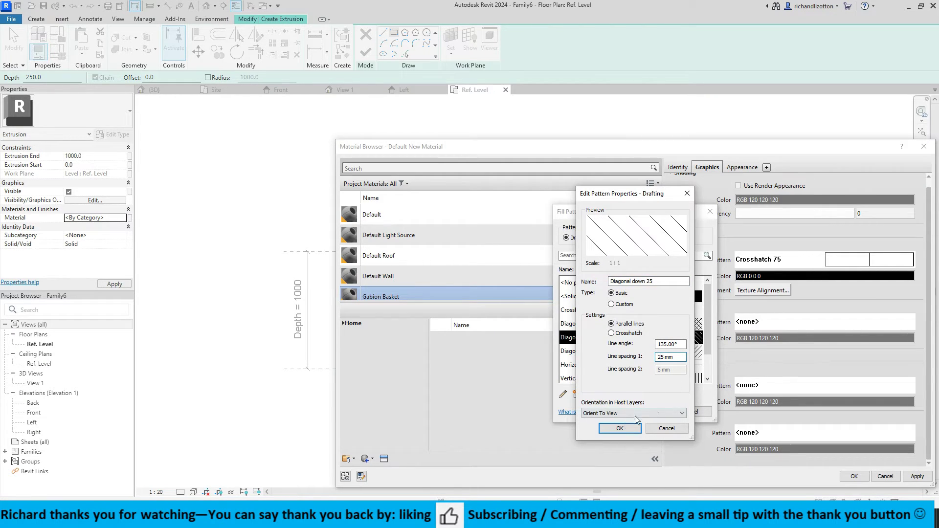
left_click(620, 428)
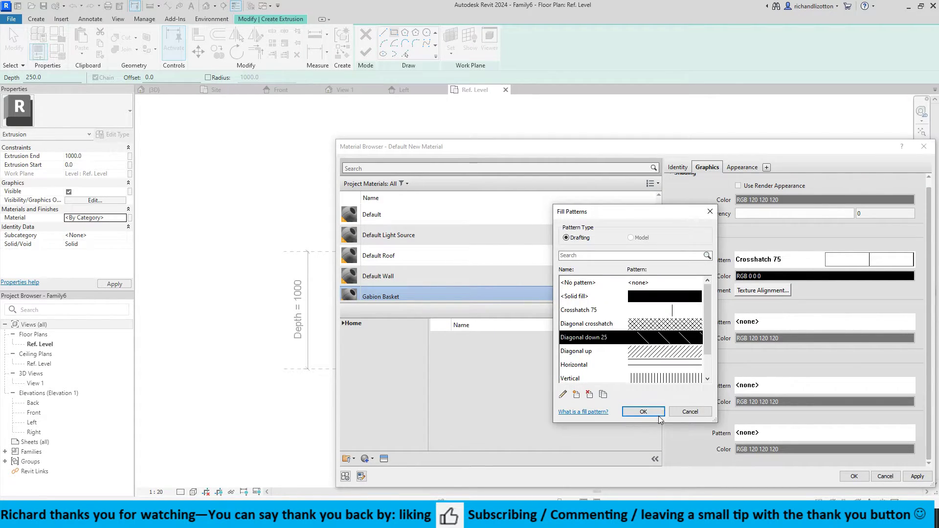
left_click(643, 412)
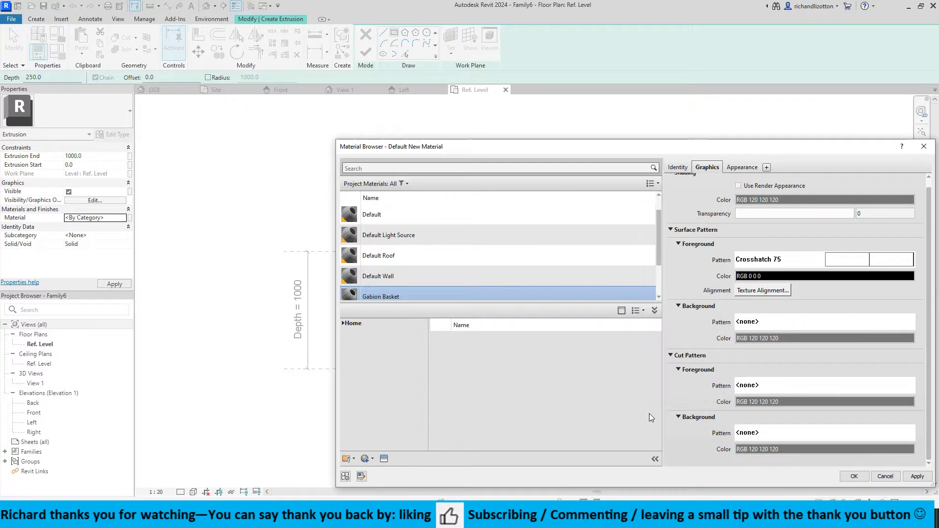
left_click(772, 402)
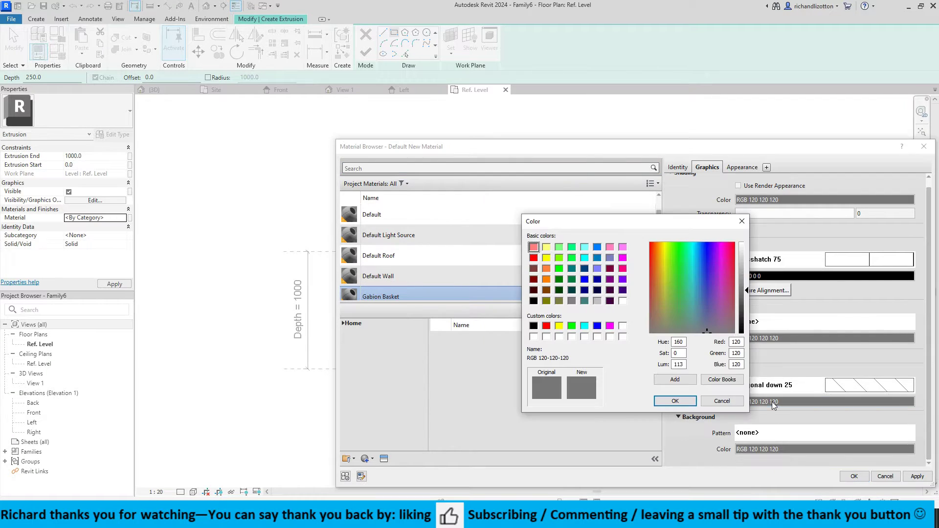
left_click(533, 301)
left_click(675, 401)
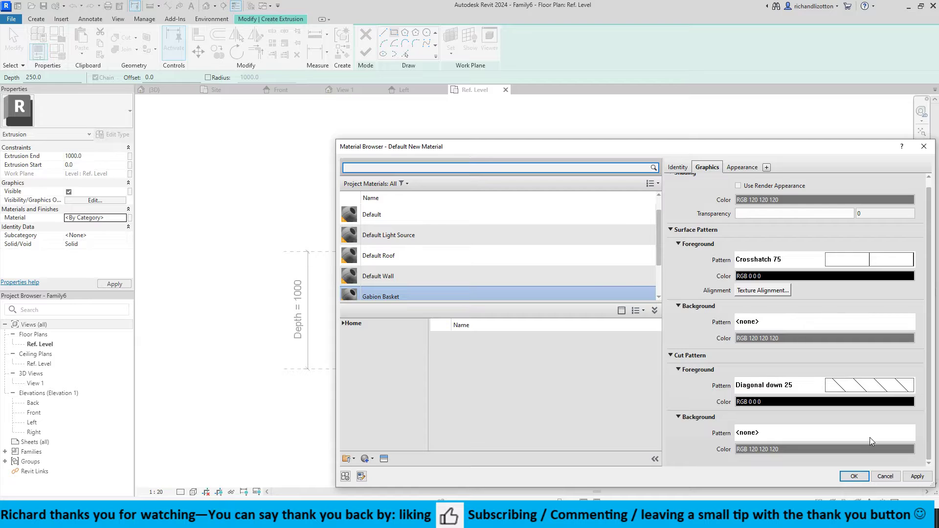
Assign the Gabion Wall.png image to the material's appearance
left_click(746, 169)
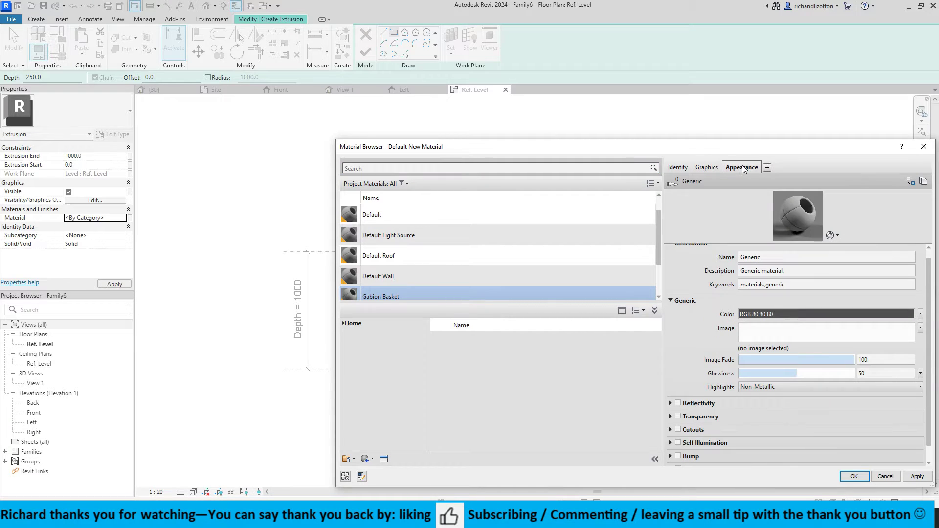
left_click(777, 338)
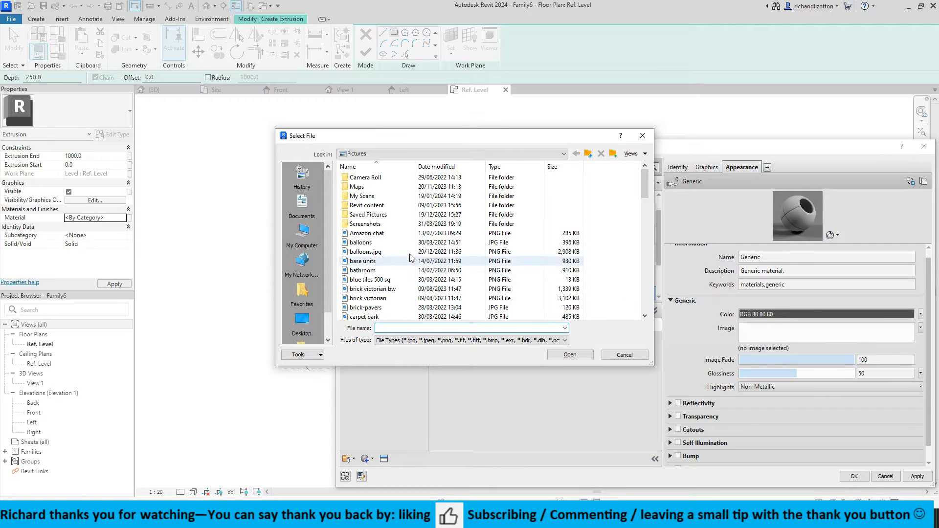
scroll(407, 261, "down", 3)
scroll(407, 261, "down", 1)
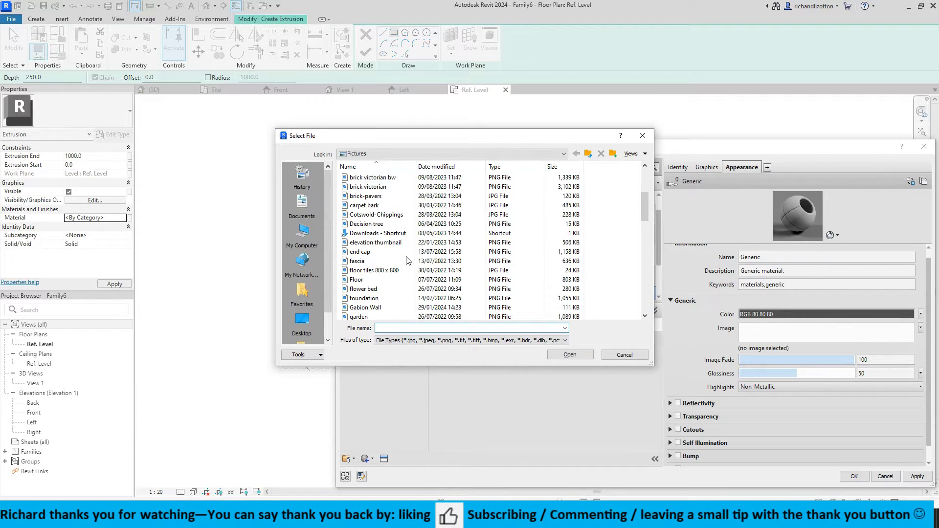
left_click(385, 308)
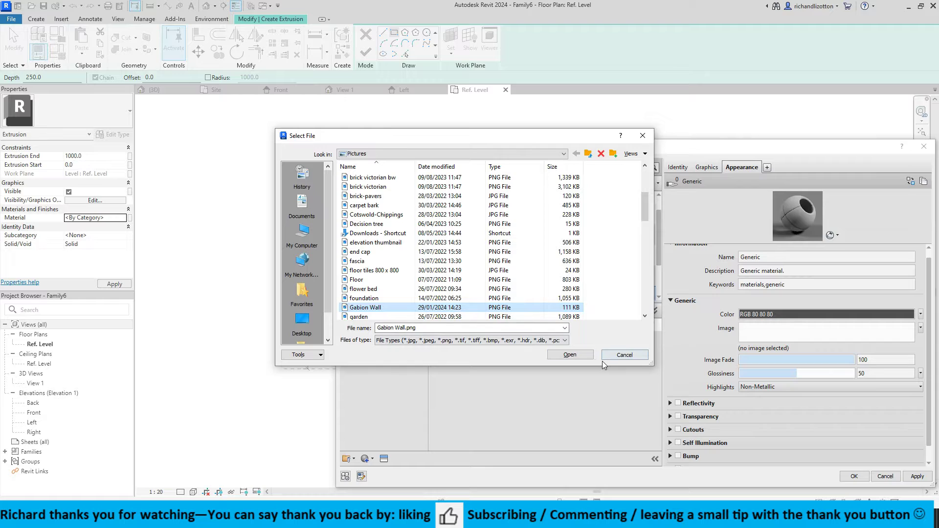
left_click(583, 357)
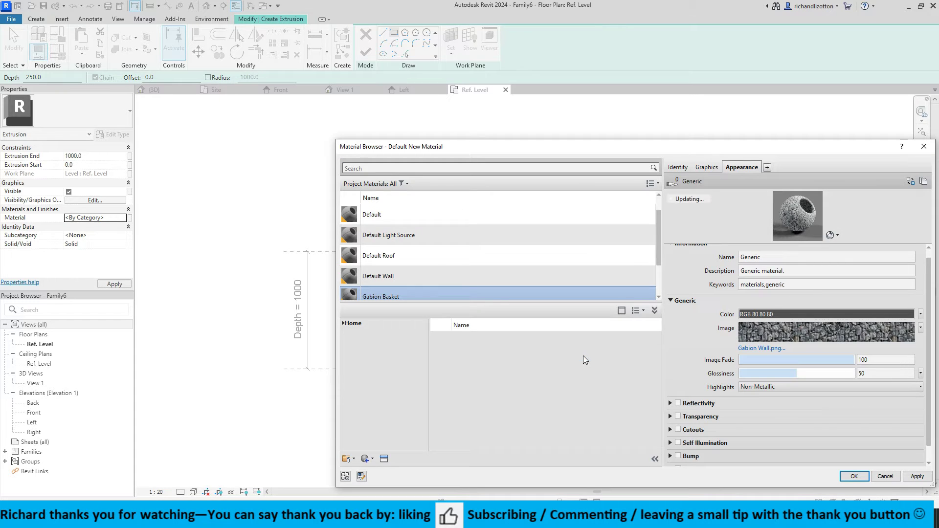
Set the texture sample size to 1000 × 1000 mm and apply the material to the extrusion
left_click(856, 332)
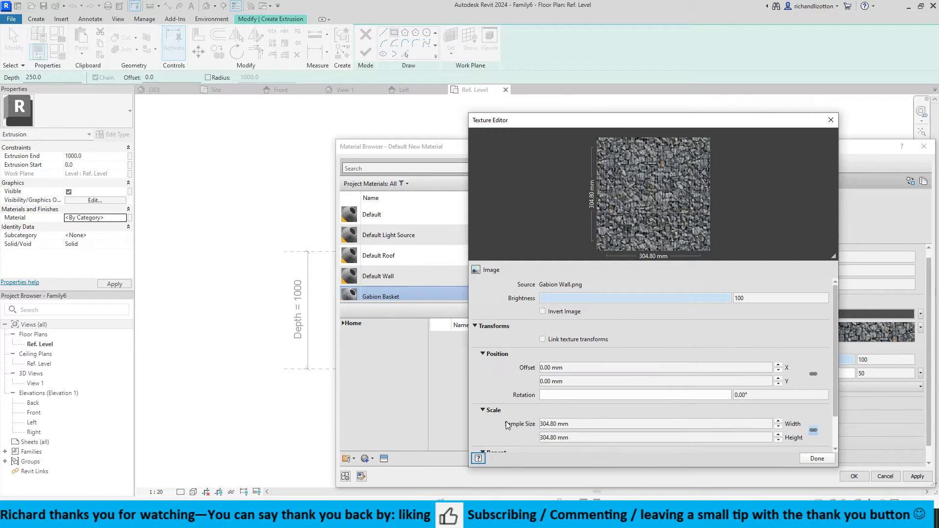
scroll(499, 420, "down", 1)
left_click(581, 395)
left_click(580, 395)
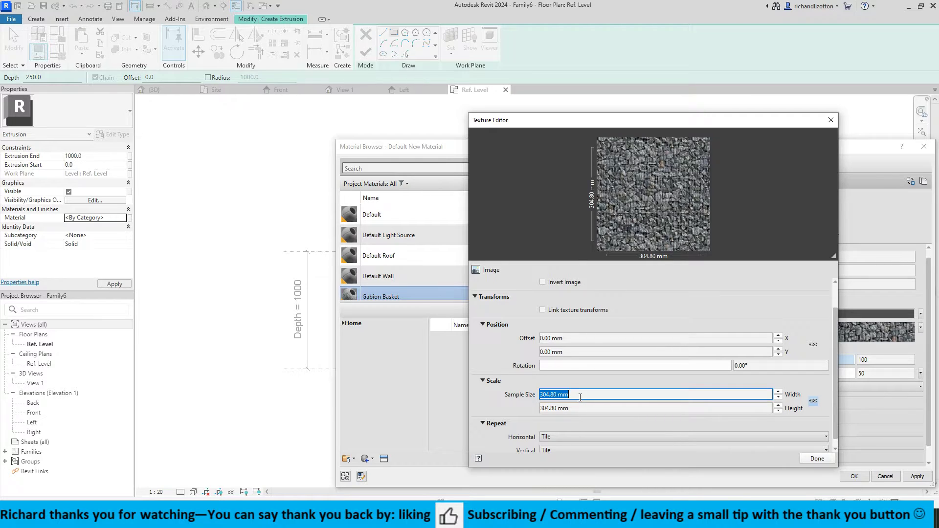
type("1000")
left_click(578, 408)
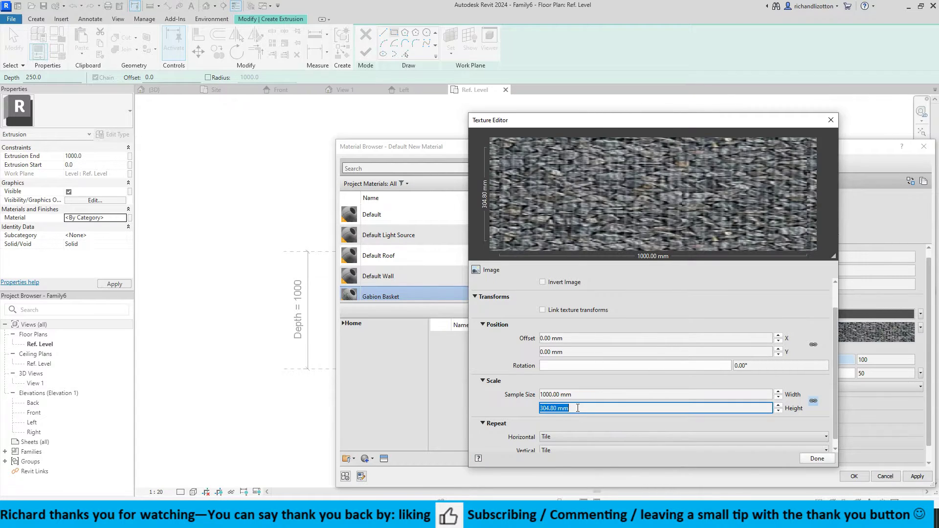
type("1")
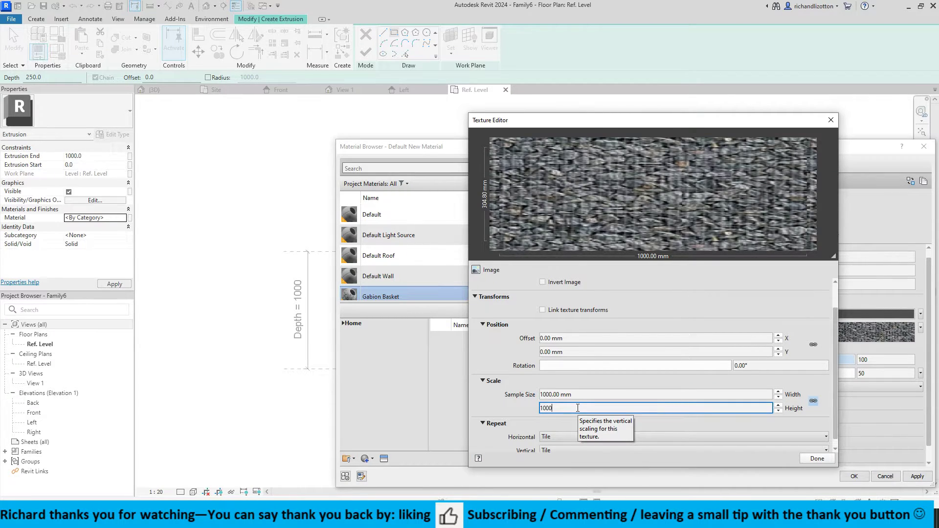
type("000")
key("Return")
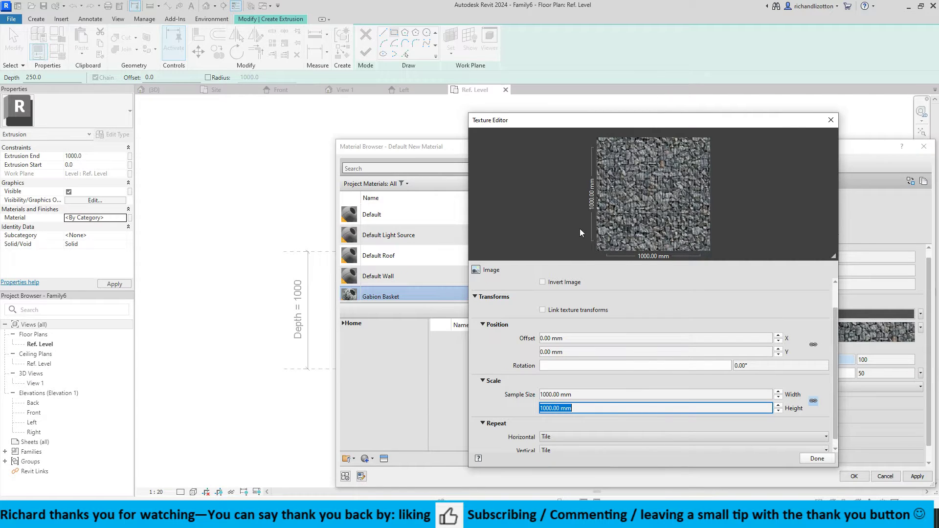
left_click(818, 458)
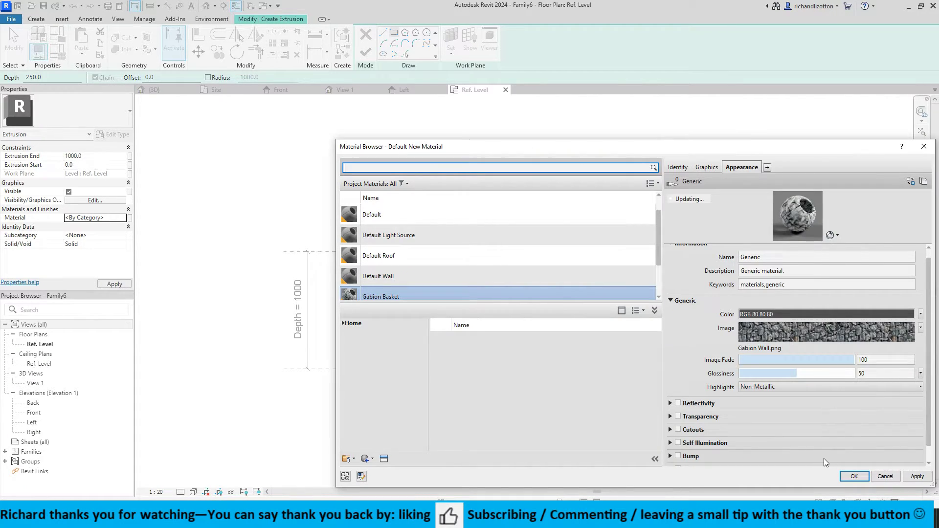
left_click(854, 476)
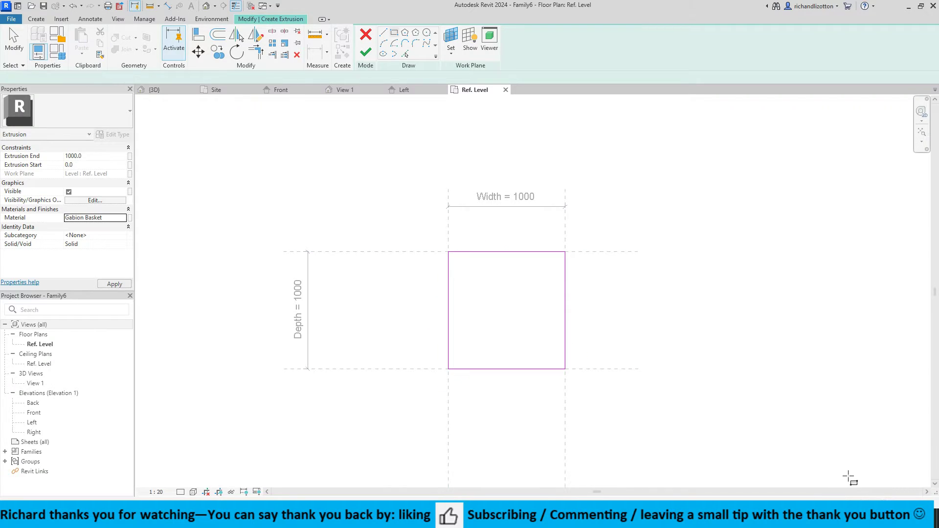
Finish the extrusion and lock its top face to the Height plane in the Left elevation
left_click(366, 52)
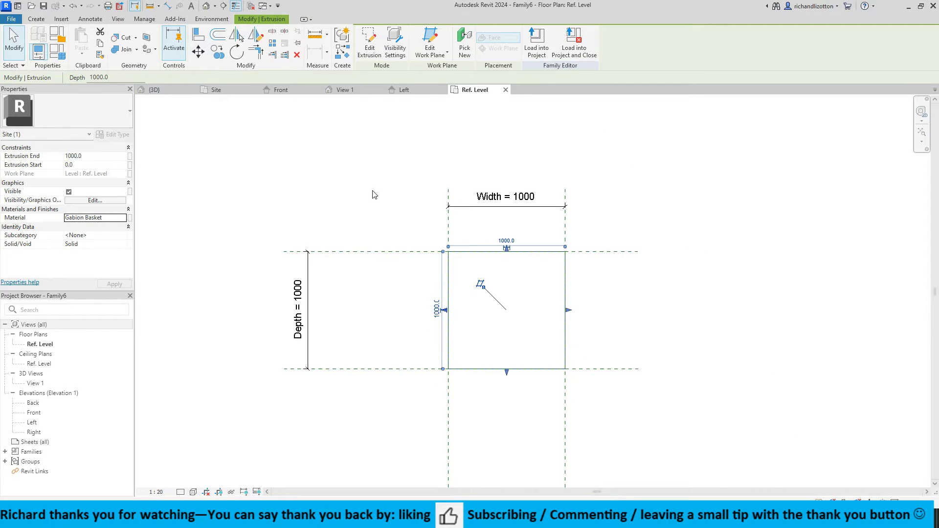
left_click(418, 94)
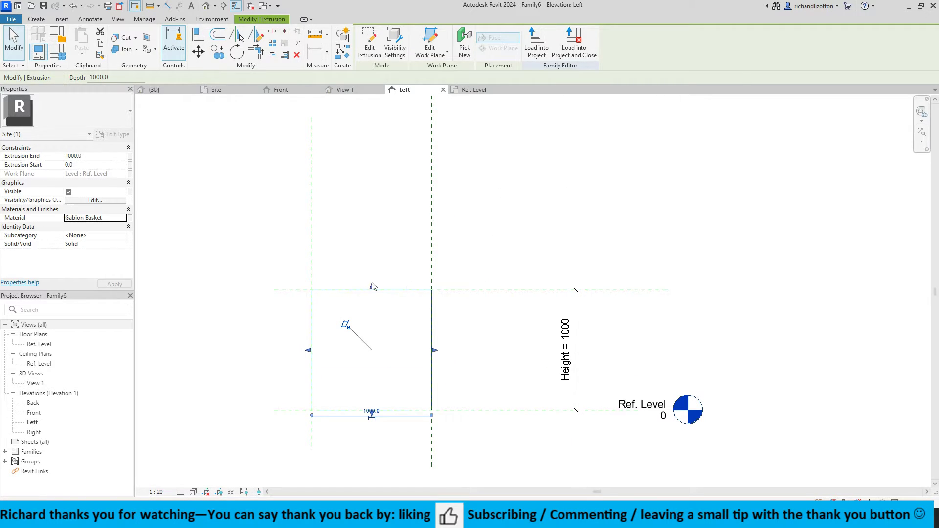
mouse_move(372, 286)
left_mouse_down()
mouse_move(373, 260)
mouse_move(373, 290)
left_mouse_up()
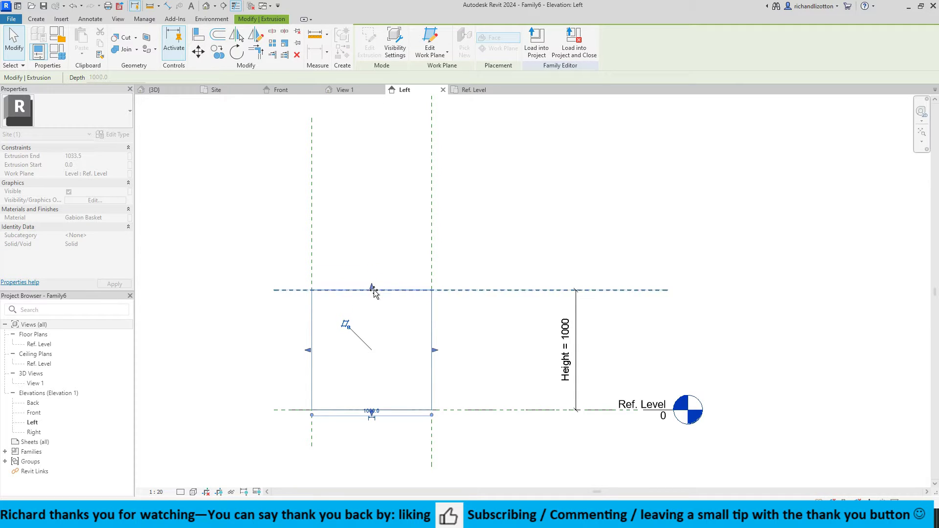
left_click(488, 273)
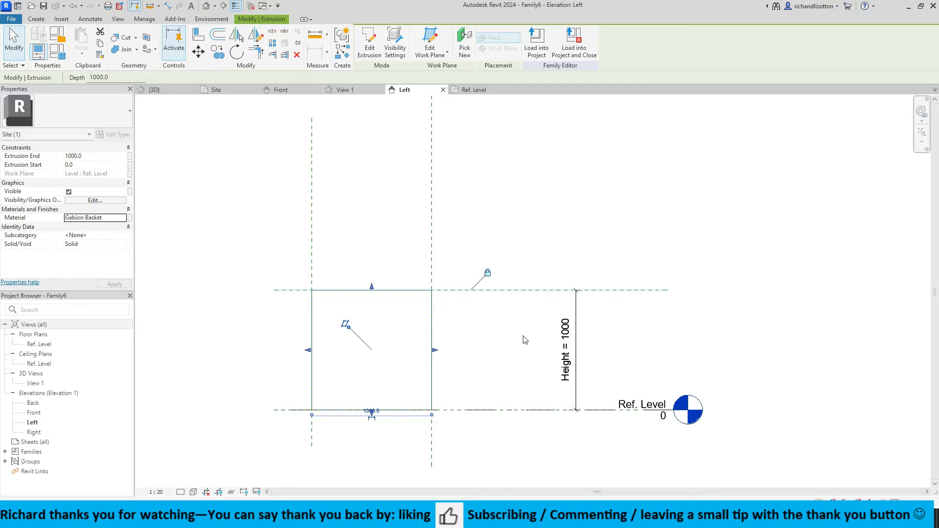
left_click(551, 238)
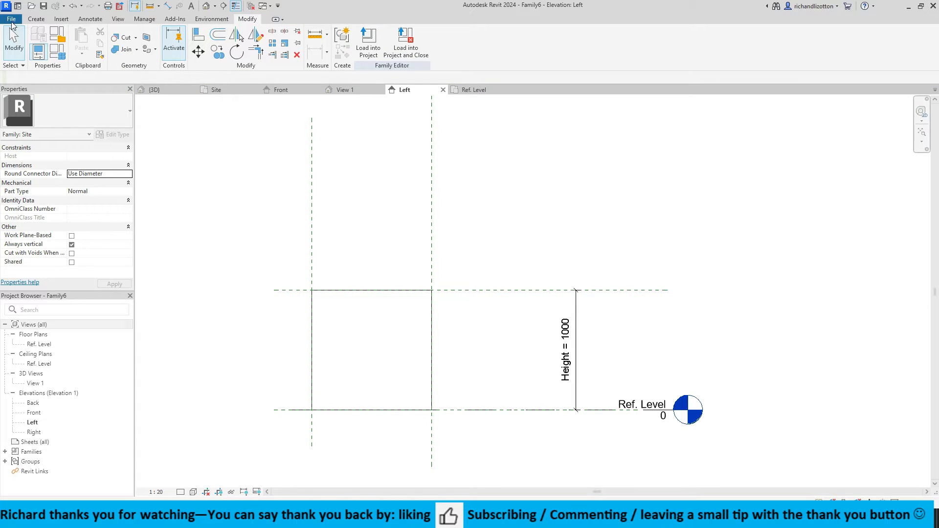
Save the family as Gabion Basket.rfa, overwriting the existing file of that name
left_click(11, 19)
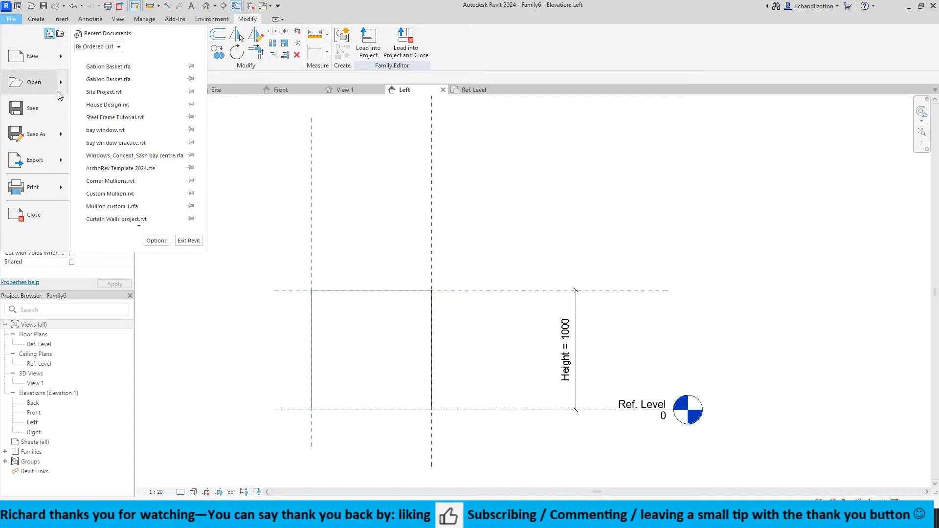
mouse_move(61, 135)
left_click(112, 136)
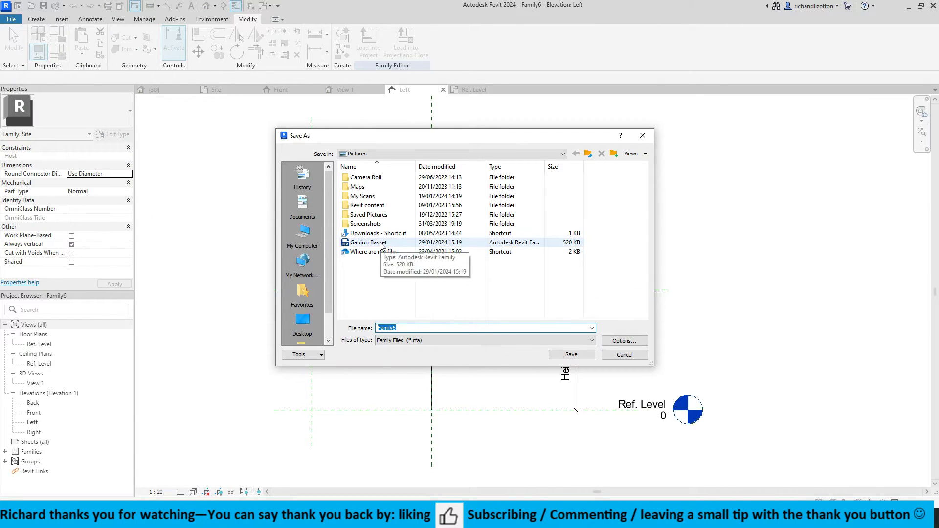
left_click(382, 243)
left_click(569, 357)
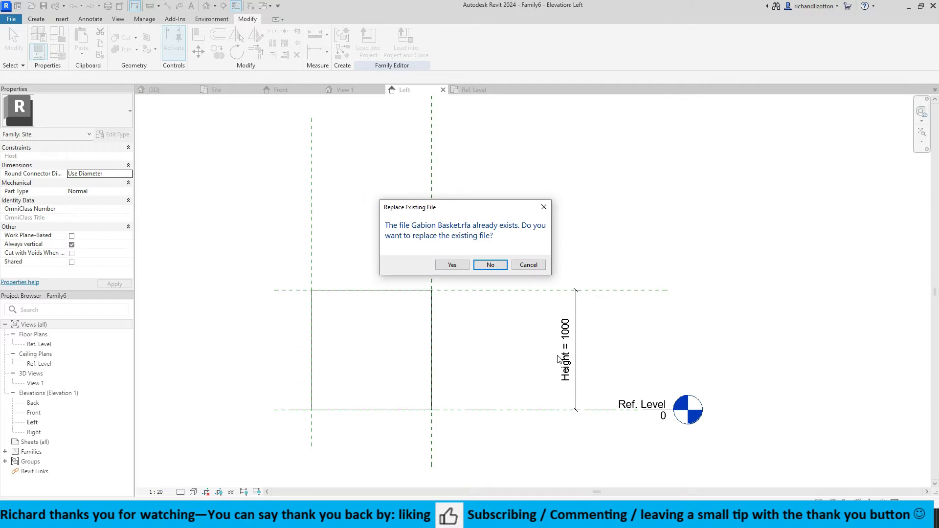
left_click(450, 265)
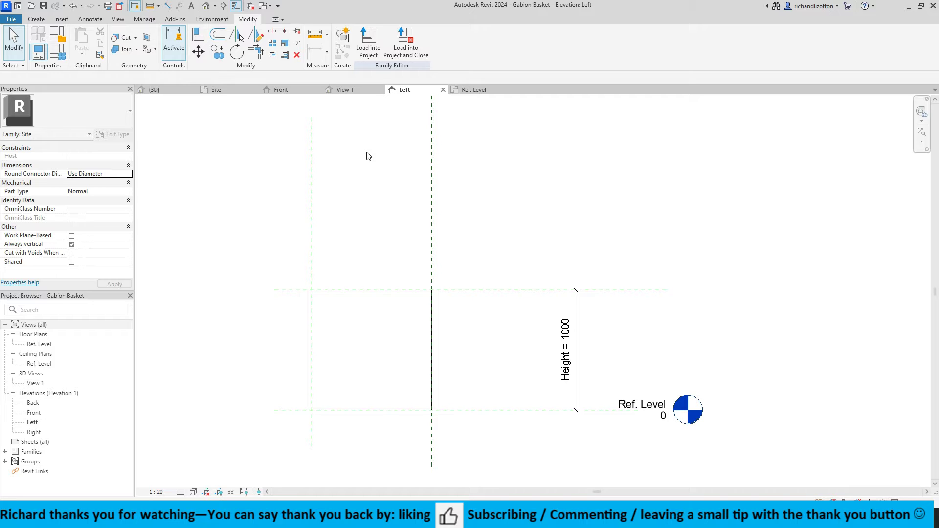
Load the updated Gabion Basket into the site project and place one basket aligned at the wall's top
left_click(368, 42)
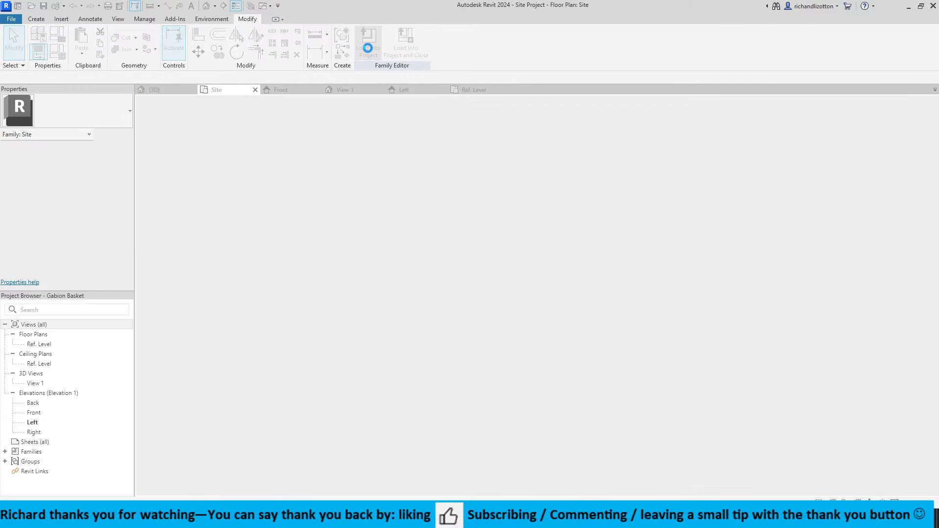
left_click(436, 229)
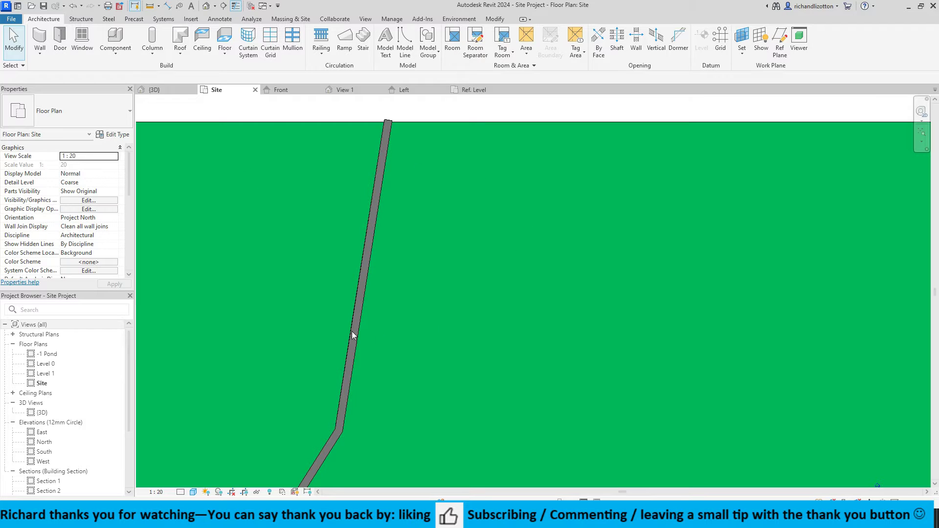
left_click(116, 38)
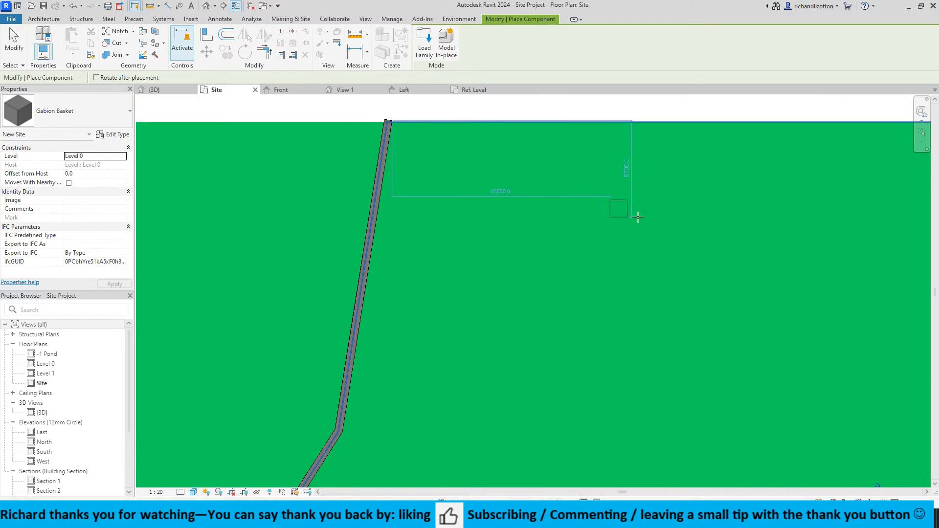
scroll(388, 170, "up", 1)
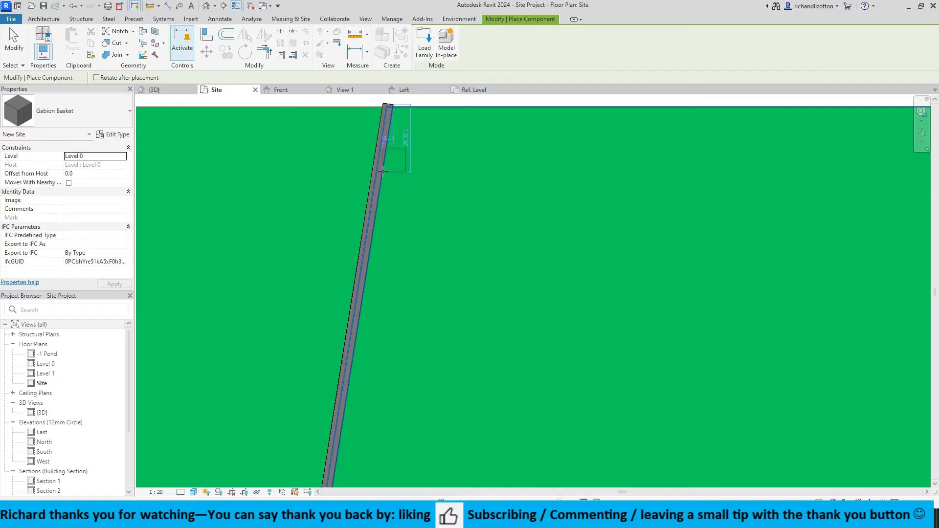
key("space")
key("space")
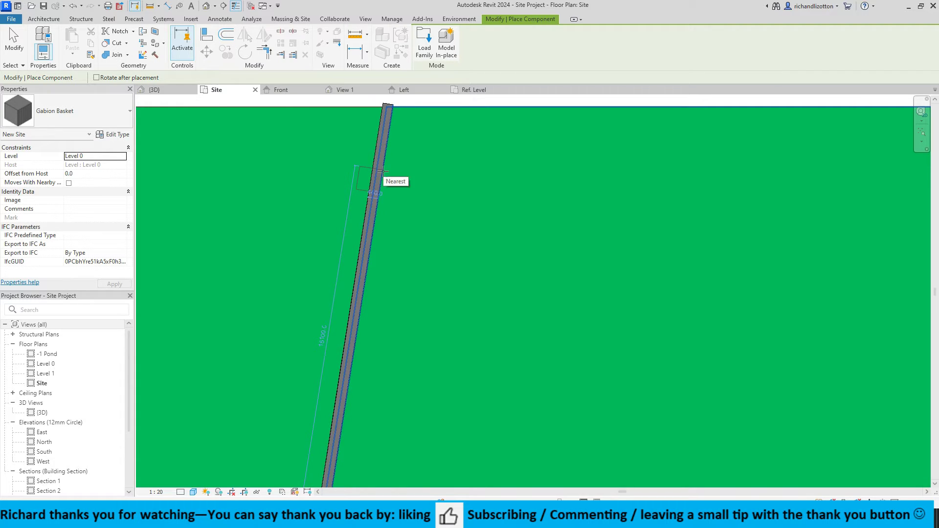
key("space")
key("space")
left_click(383, 171)
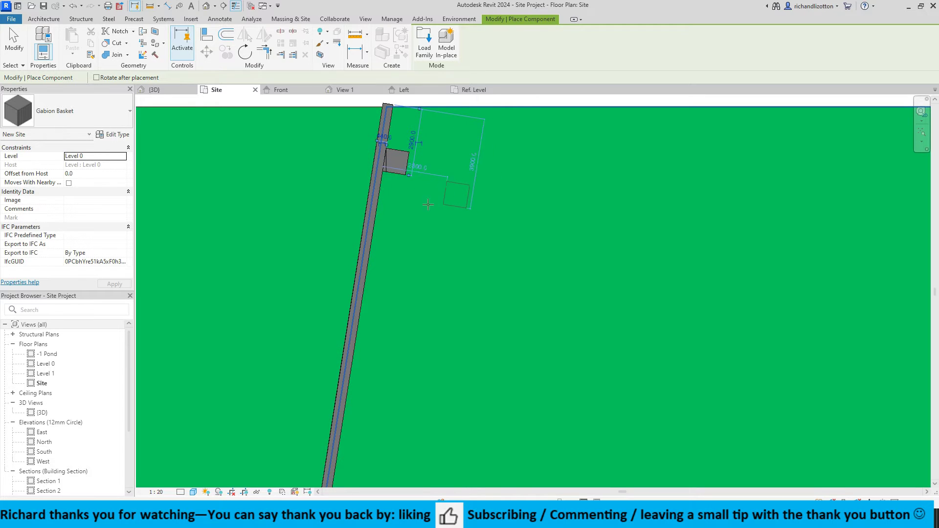
Check the placed basket in the {3D} view, then return to the Site plan
left_click(154, 90)
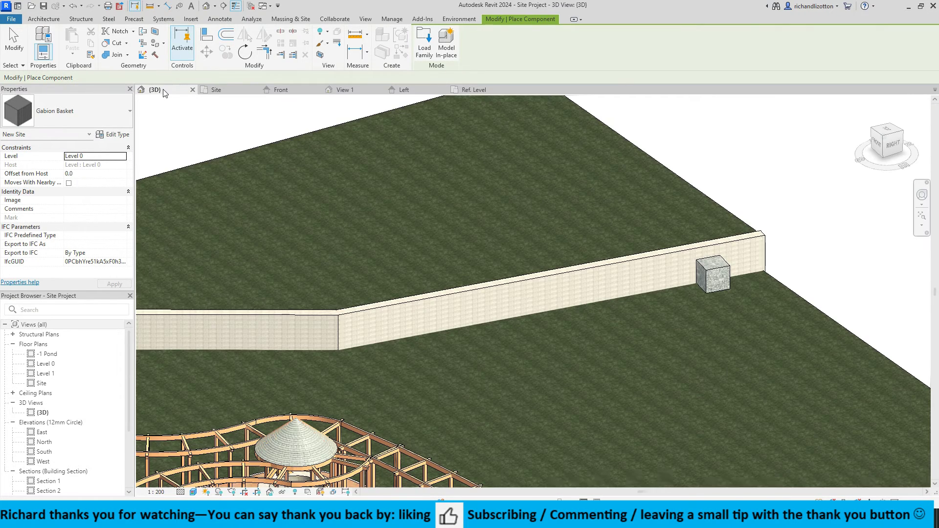
scroll(807, 353, "up", 3)
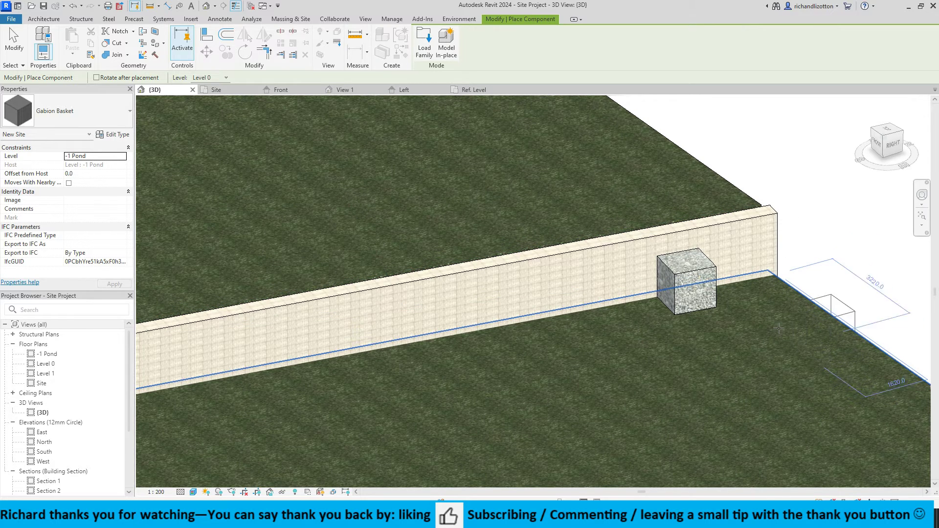
left_click(217, 90)
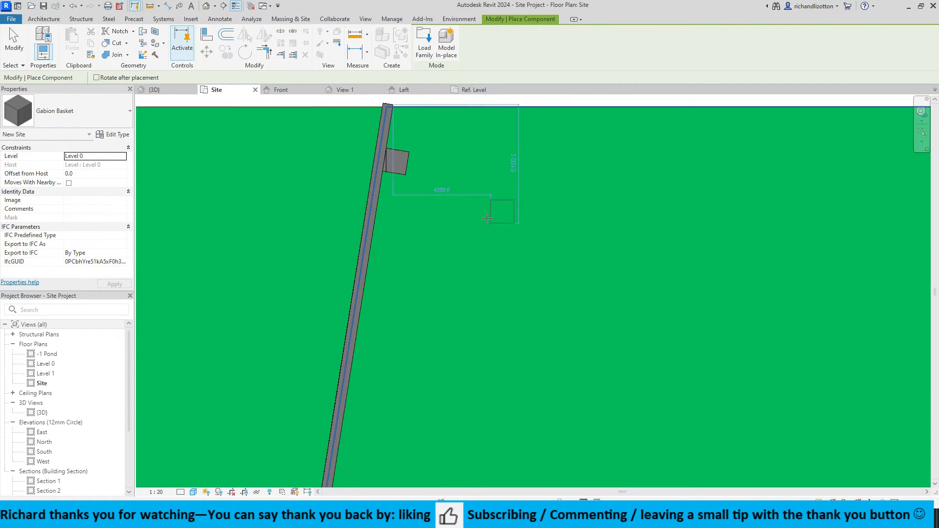
Array the basket with Number 20, spaced by its two opposite corners
left_click(406, 168)
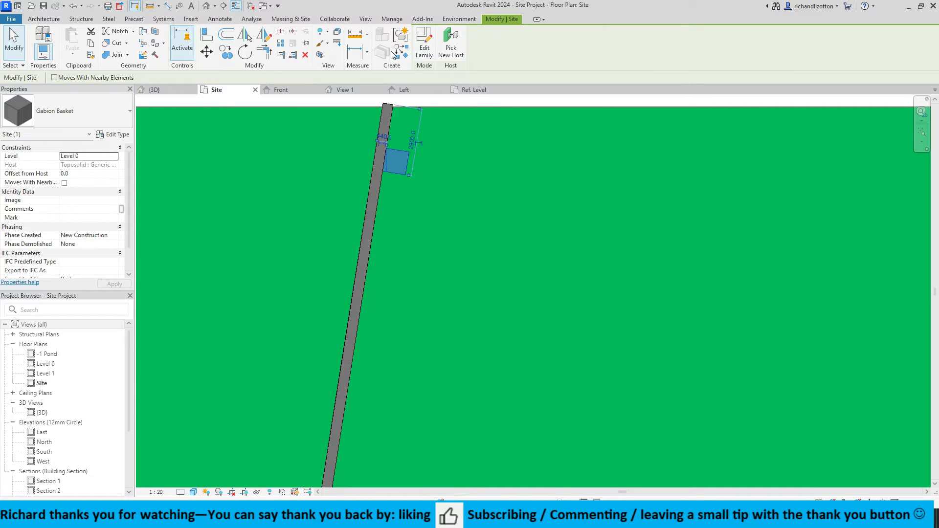
left_click(280, 45)
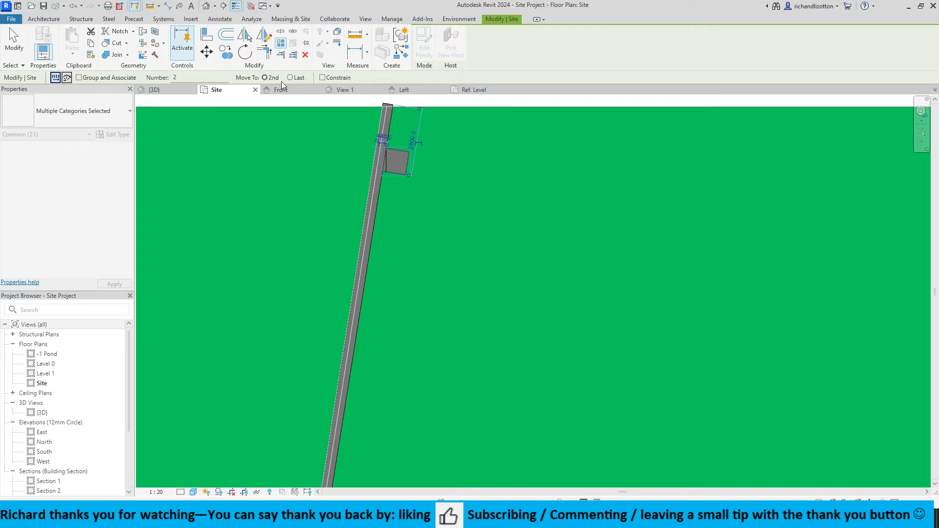
left_click(182, 77)
type("0")
scroll(401, 152, "up", 3)
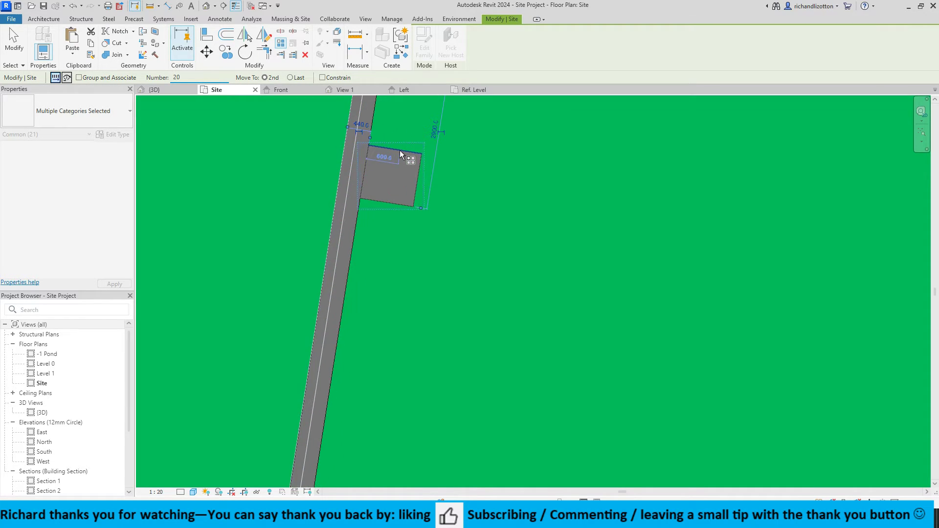
left_click(423, 156)
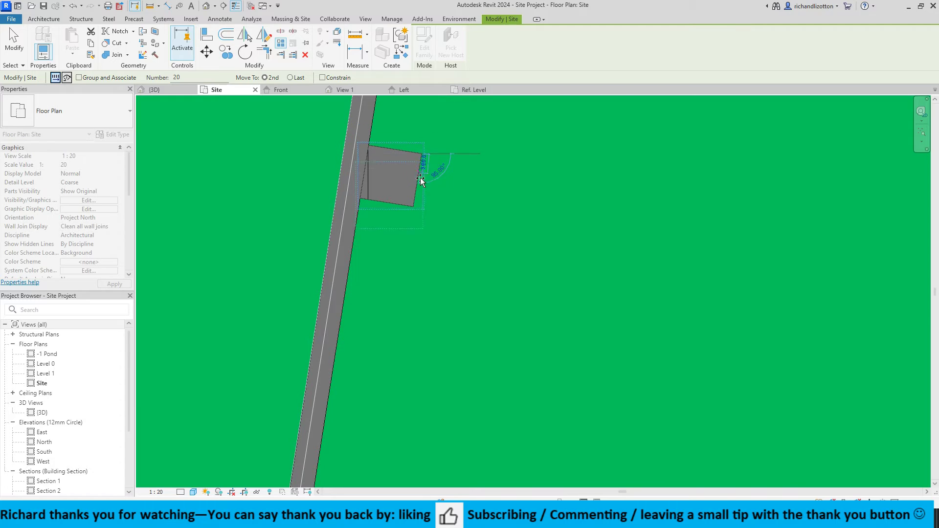
left_click(413, 206)
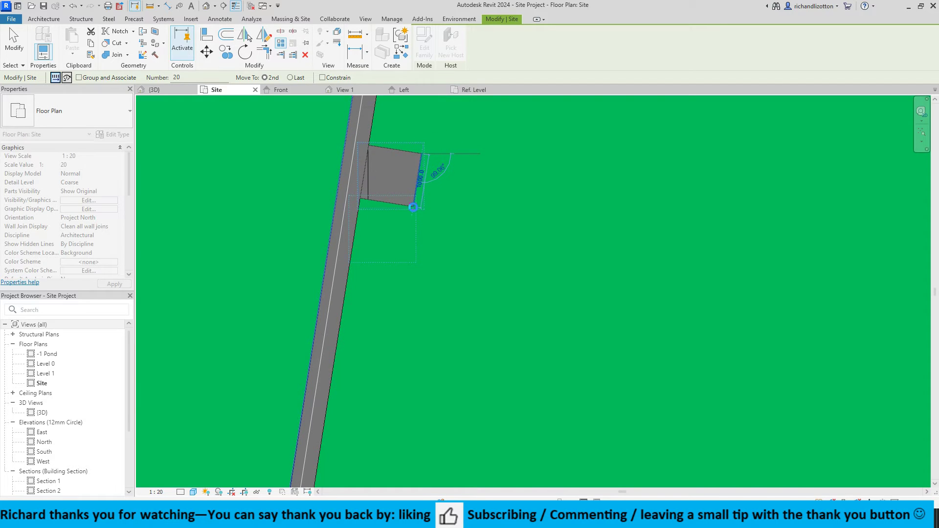
scroll(481, 225, "down", 3)
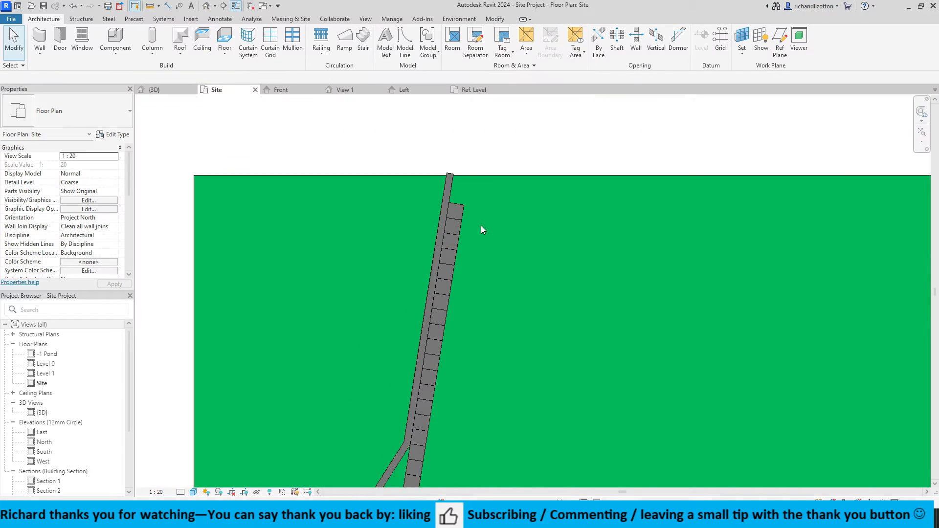
scroll(521, 310, "up", 2)
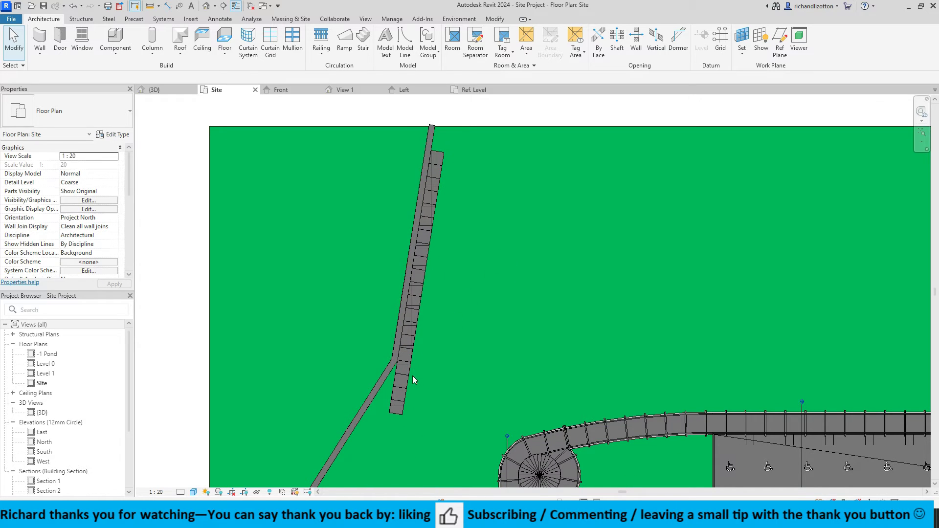
Drag the last basket of the row down to the wall's lower end
left_click(405, 369)
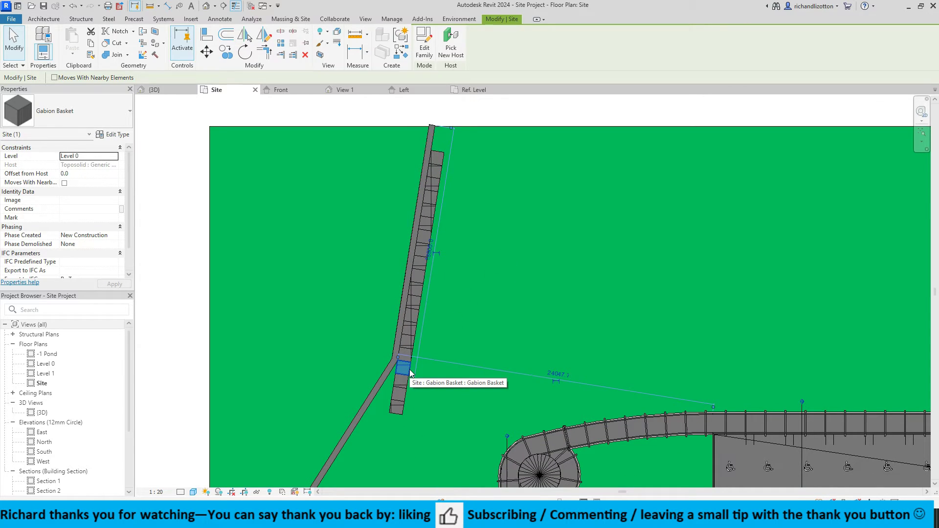
left_click_drag(410, 373, 405, 395)
left_click(402, 410)
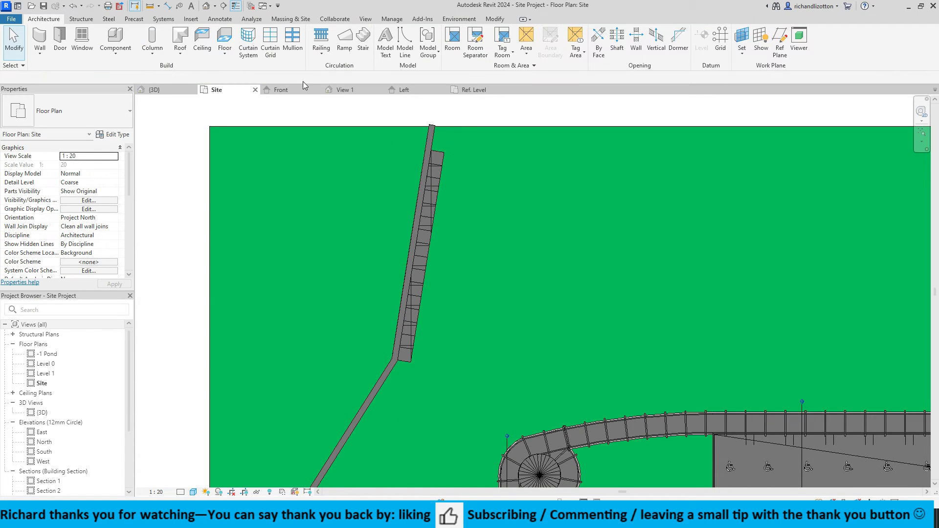
Inspect the basket row in {3D}, then return to the Site plan
left_click(154, 89)
scroll(736, 276, "up", 5)
middle_click_drag(736, 276, 725, 282)
scroll(545, 289, "down", 4)
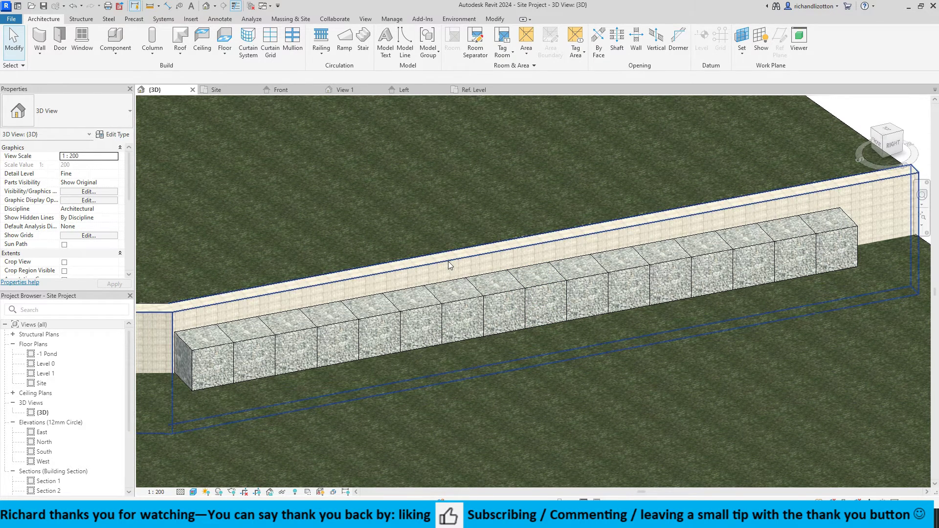
left_click(220, 89)
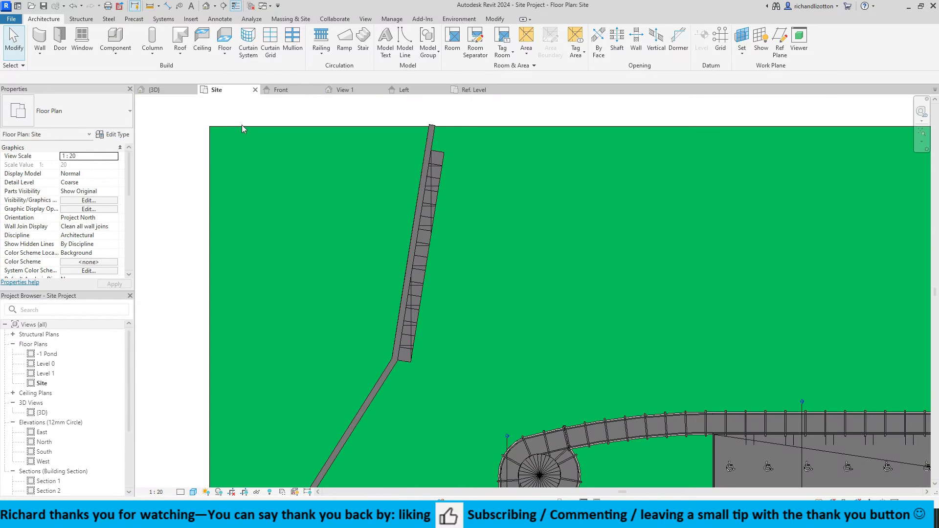
Duplicate the Gabion Basket type as 'Gabion Basket 500'
left_click(116, 39)
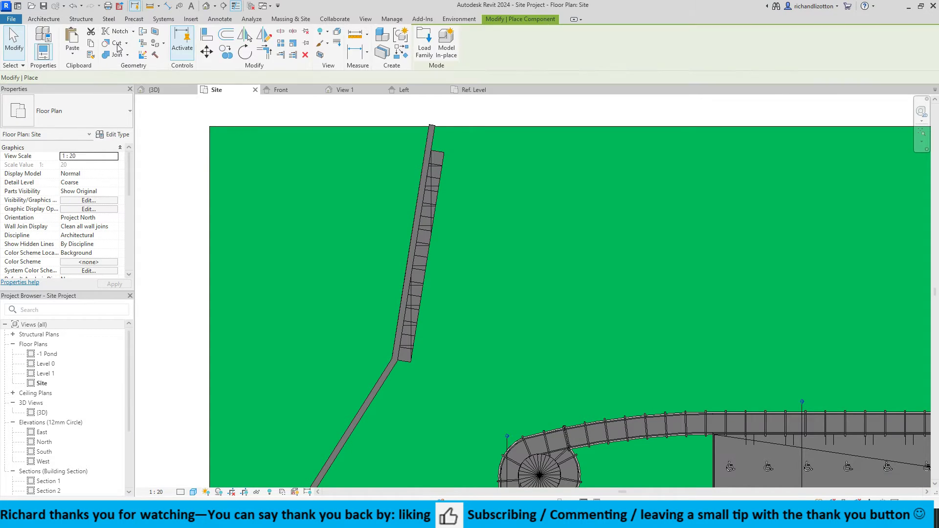
left_click(117, 134)
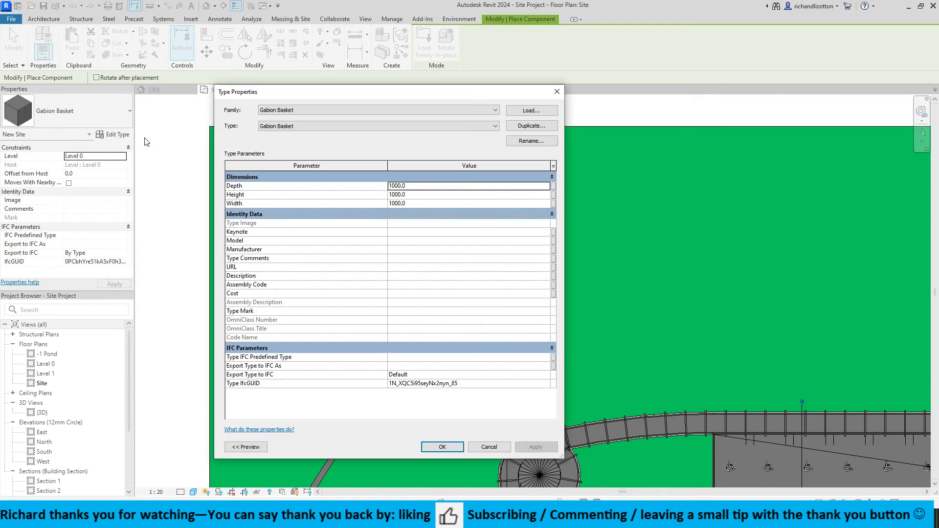
left_click(535, 127)
left_click(394, 270)
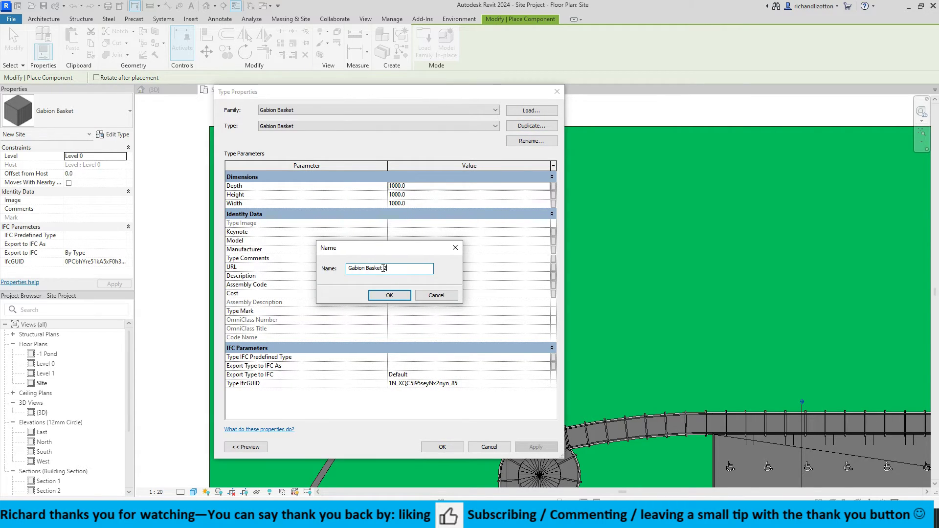
type("500")
left_click(390, 297)
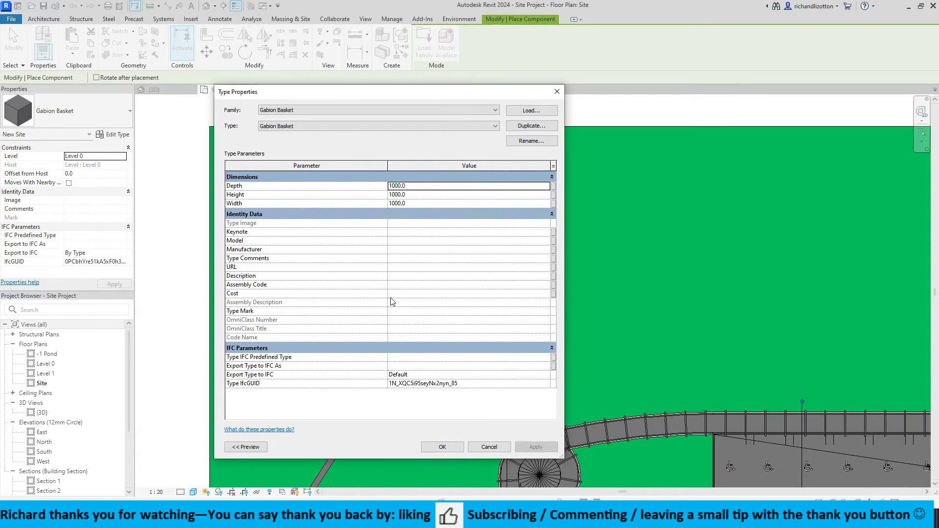
Set the Gabion Basket 500 type's Depth and Height dimensions to 500 and confirm
left_click(417, 186)
type("500")
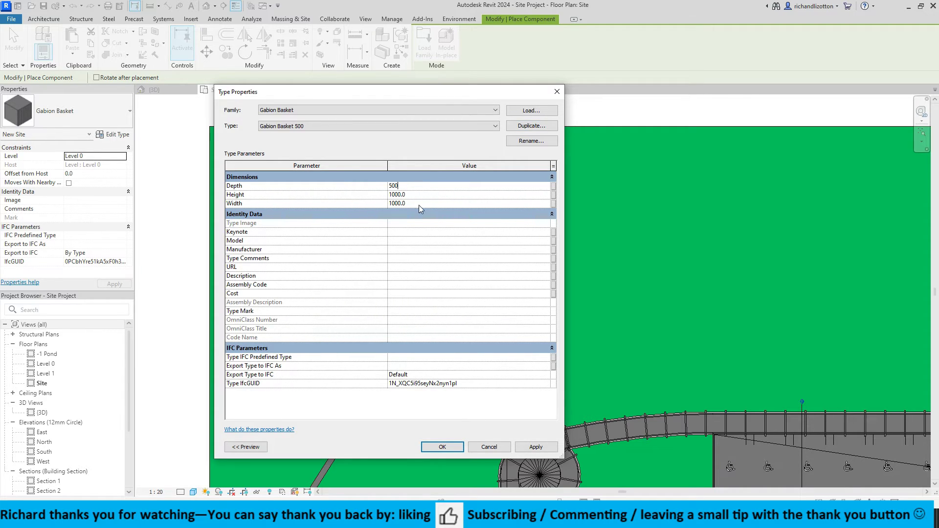
left_click(417, 195)
type("5")
type("50")
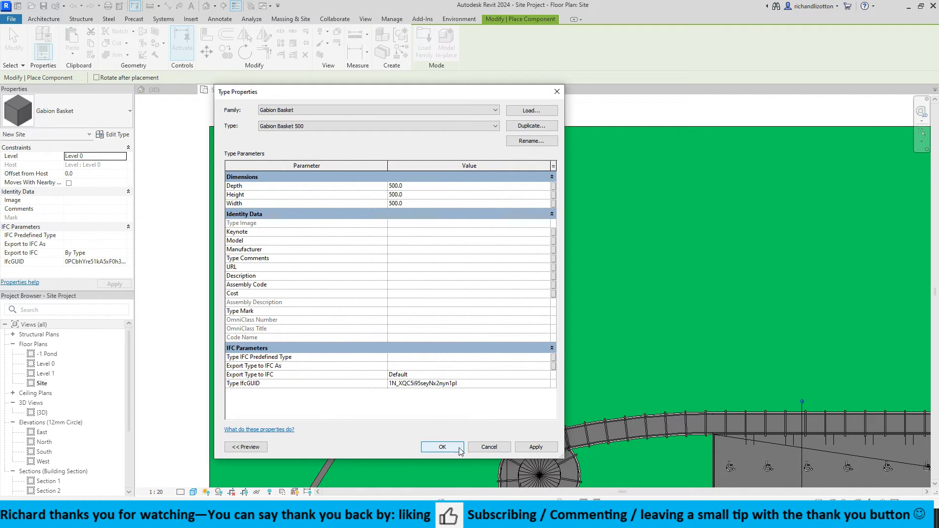
left_click(443, 447)
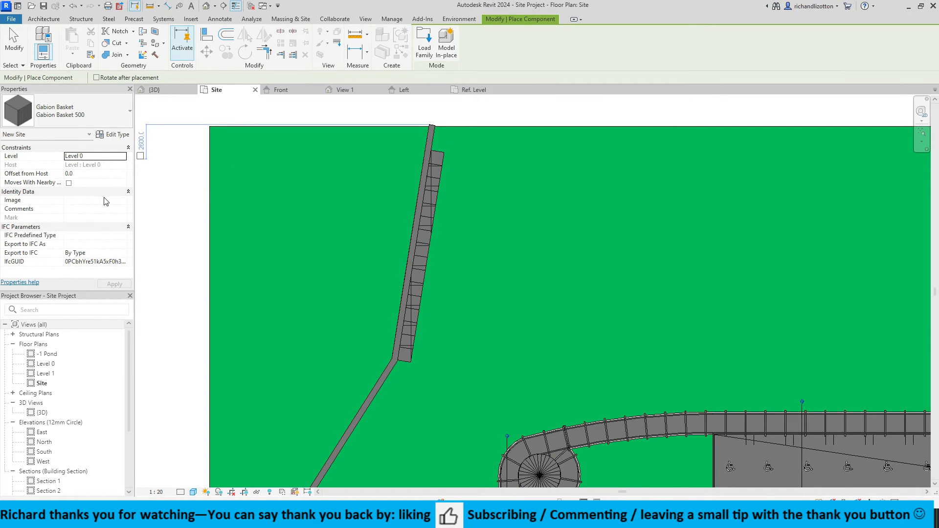
Set Offset from Host to 1000 and place a Gabion Basket 500 at the wall's top
left_click(76, 174)
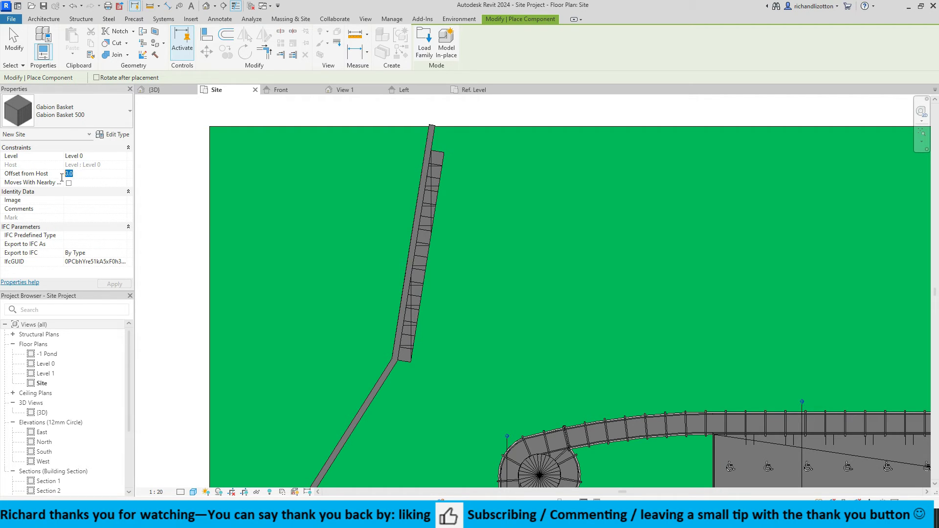
type("1000")
scroll(435, 165, "up", 5)
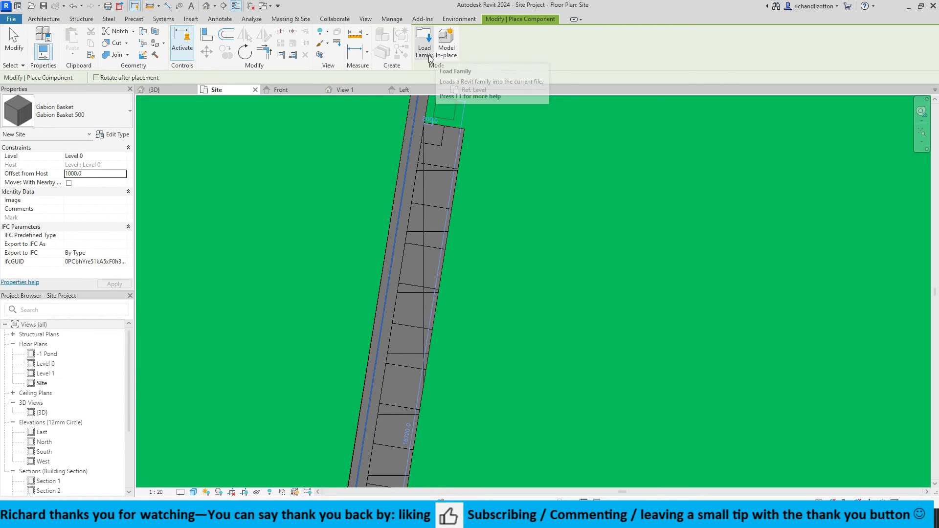
key("Escape")
Array the small basket with Number 30 along the wall, starting from its corner
left_click(445, 140)
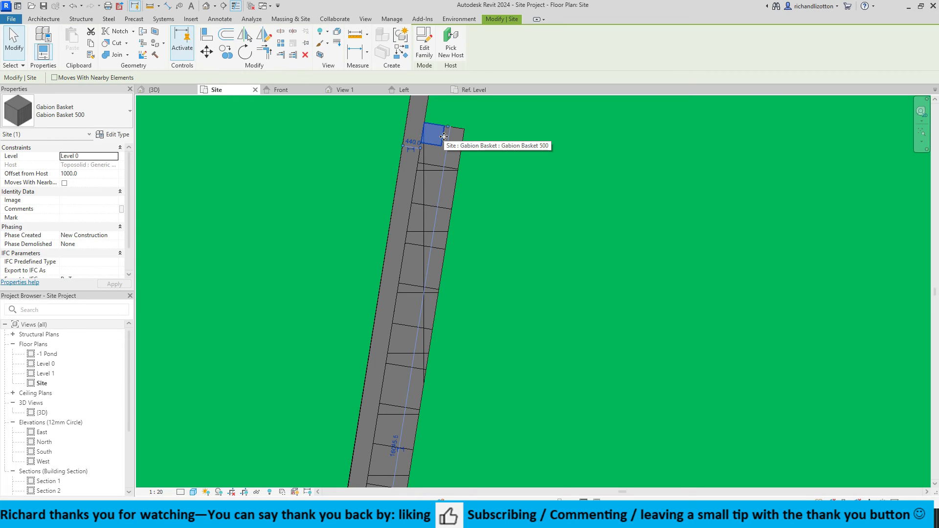
left_click(281, 44)
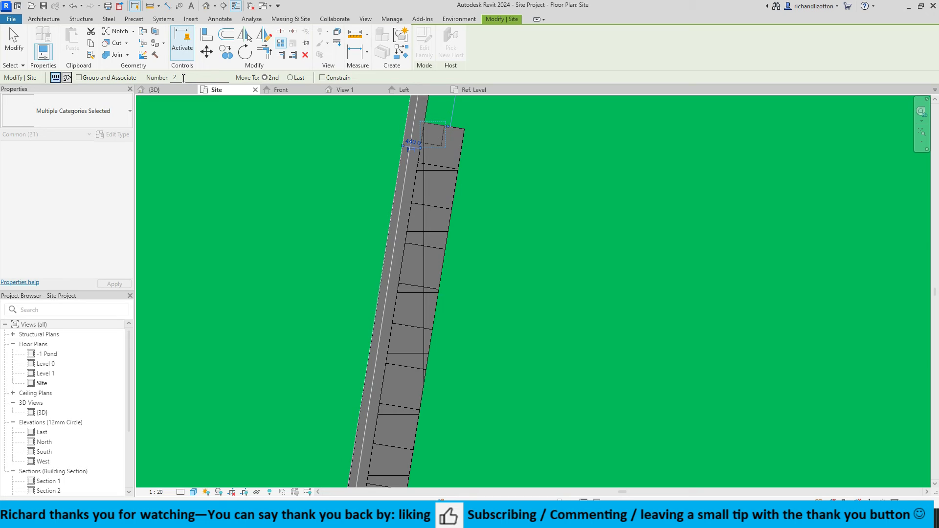
left_click_drag(177, 78, 168, 78)
scroll(444, 134, "up", 3)
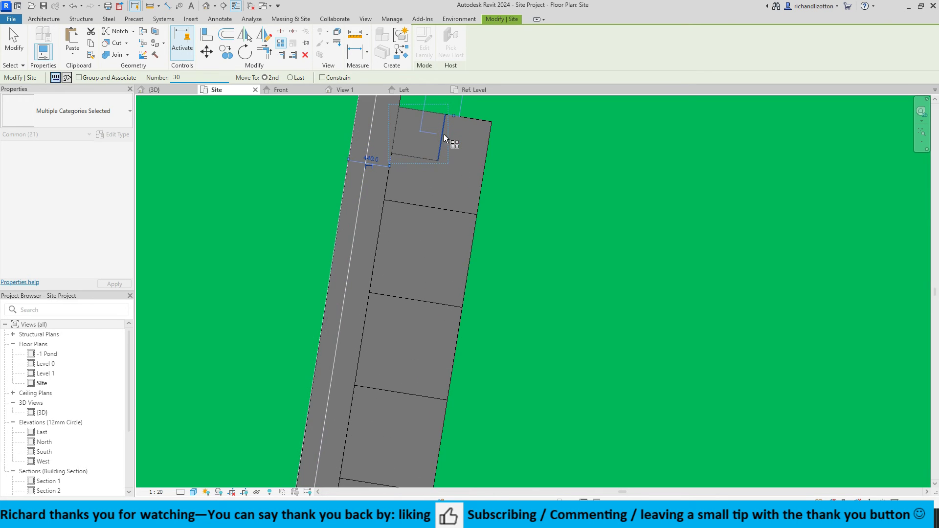
left_click(445, 114)
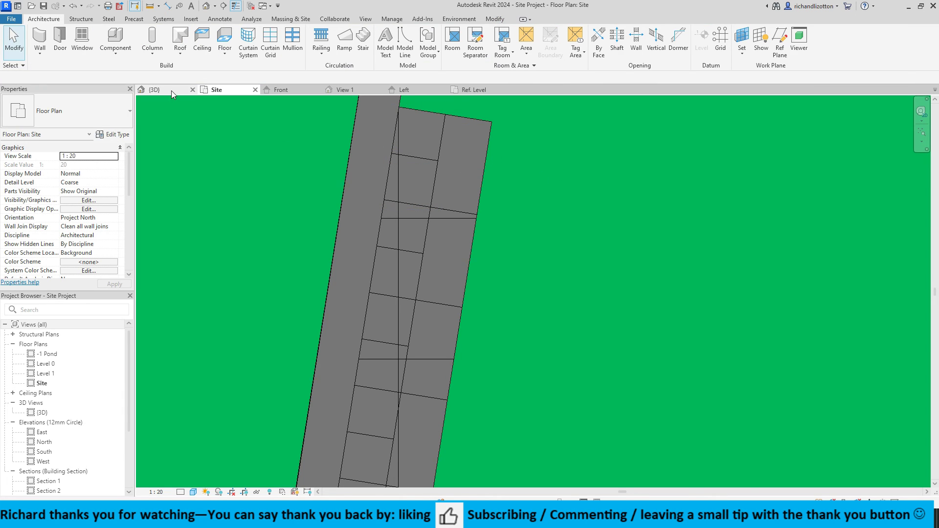
Orbit the {3D} view to inspect the small basket row stacked on the large baskets
left_click(171, 90)
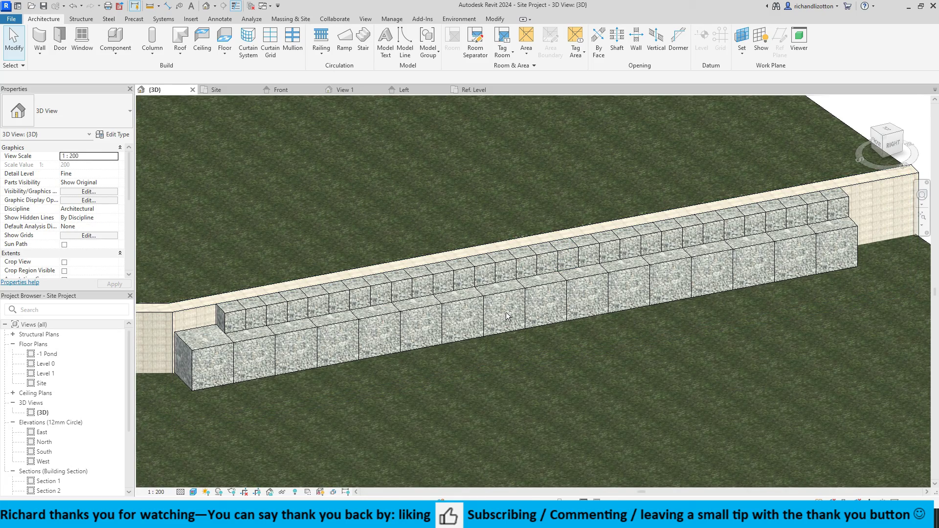
middle_click_drag(506, 312, 697, 362, "shift")
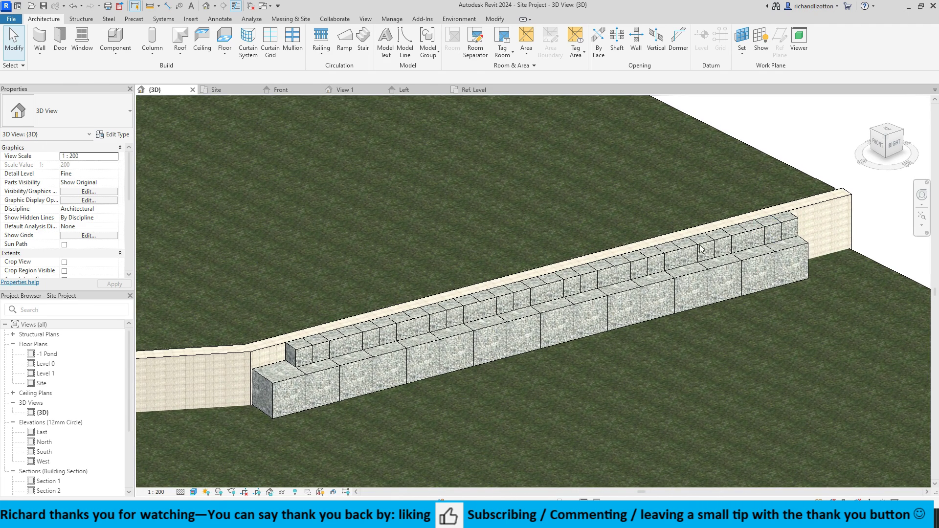